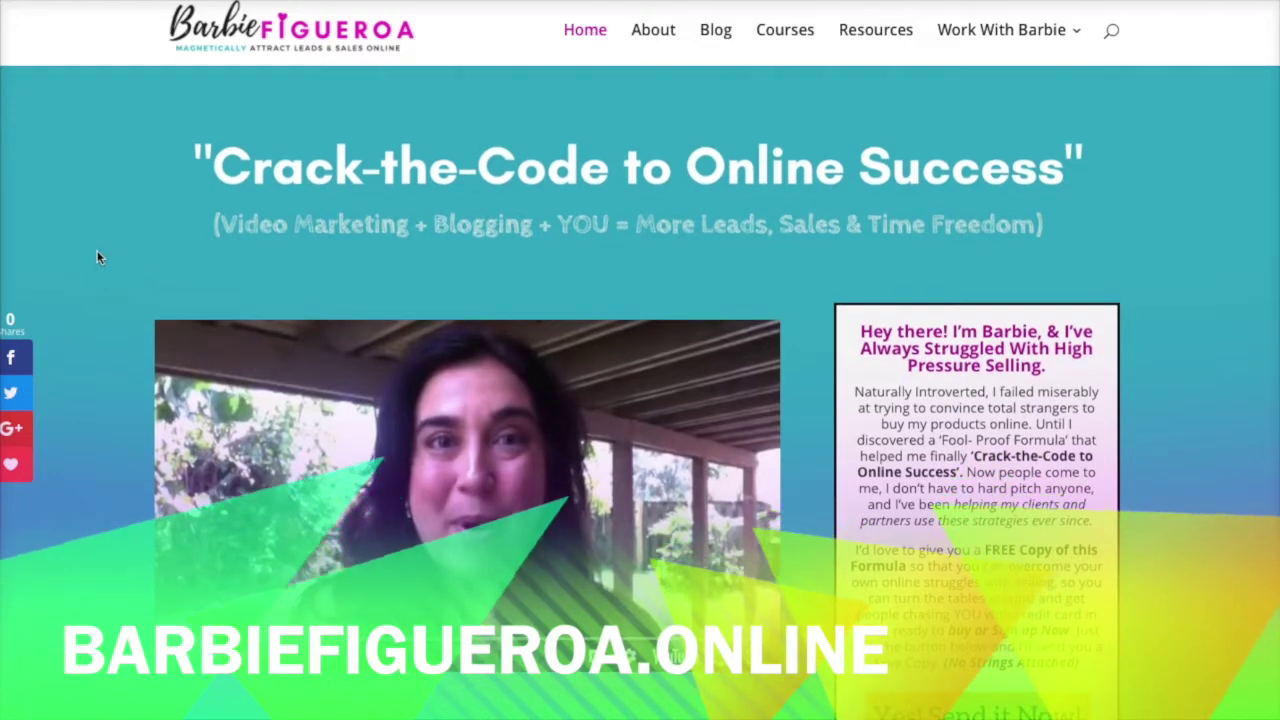
Open Self Study Training Courses from the header and scroll to the Build-a-Blog Cheat Sheet description
left_click(80, 248)
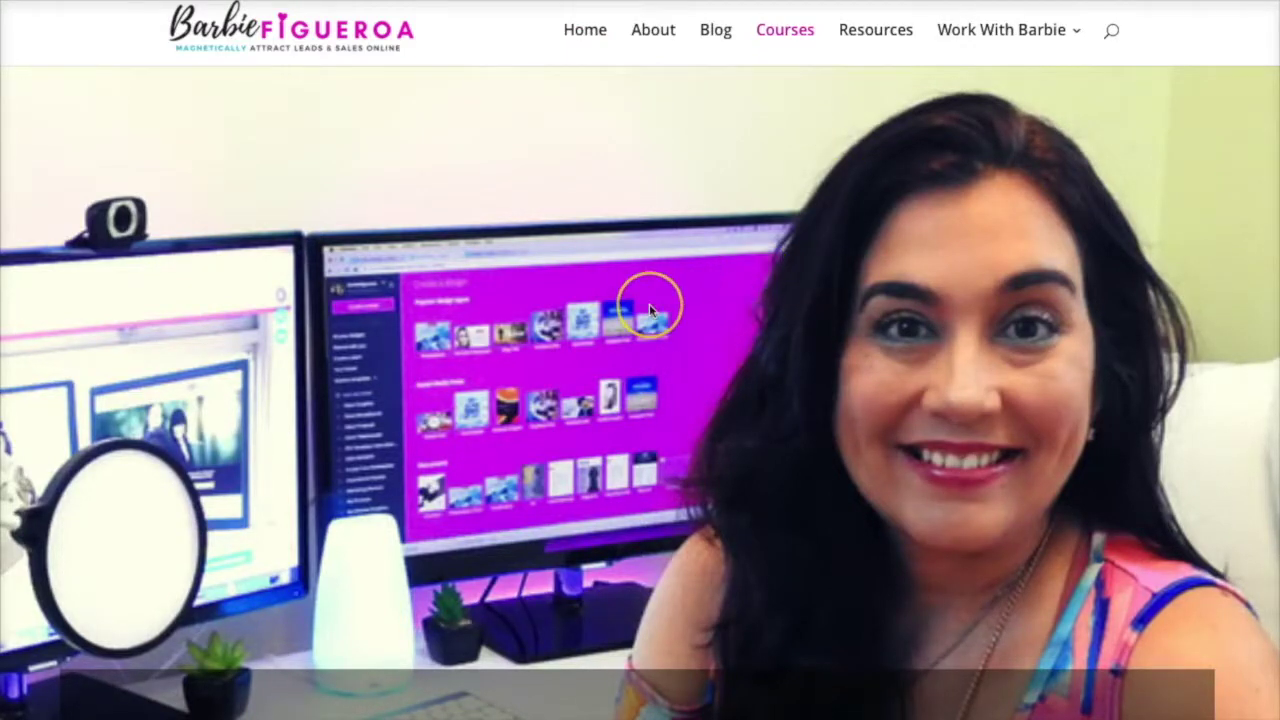
scroll(652, 305, "down", 3)
scroll(652, 311, "down", 2)
scroll(652, 311, "down", 3)
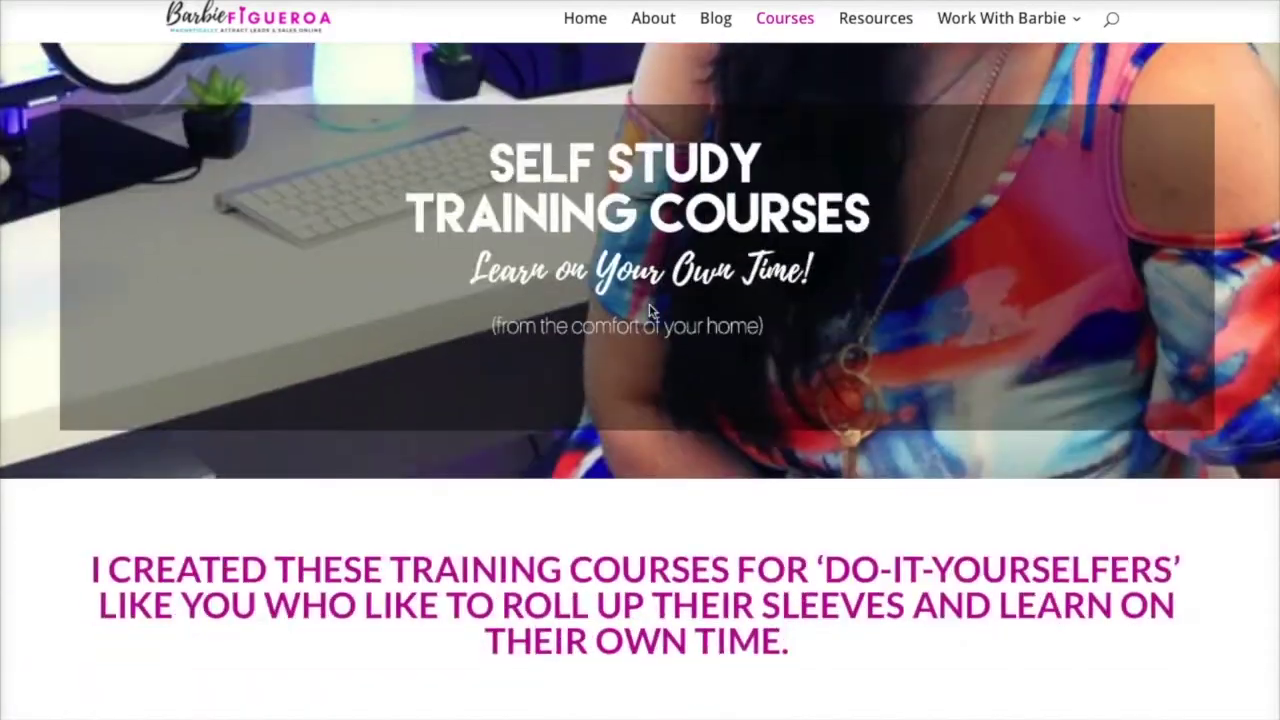
scroll(649, 310, "down", 8)
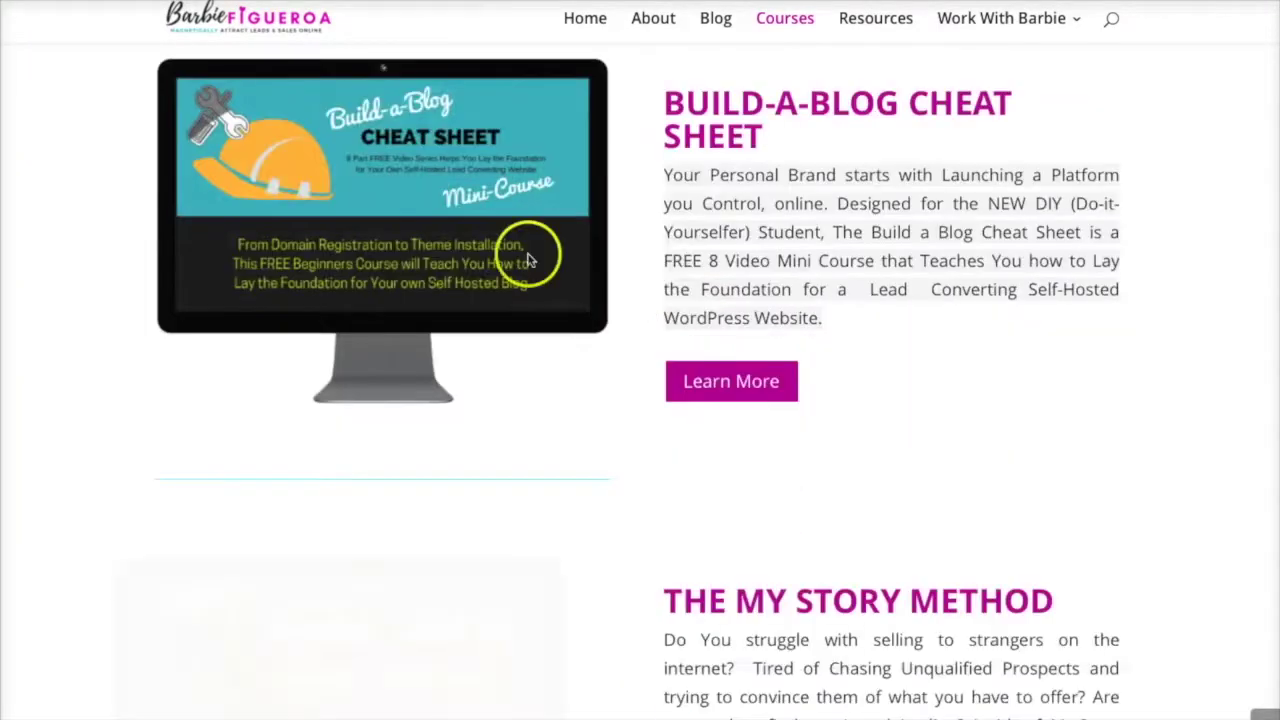
scroll(447, 202, "up", 1)
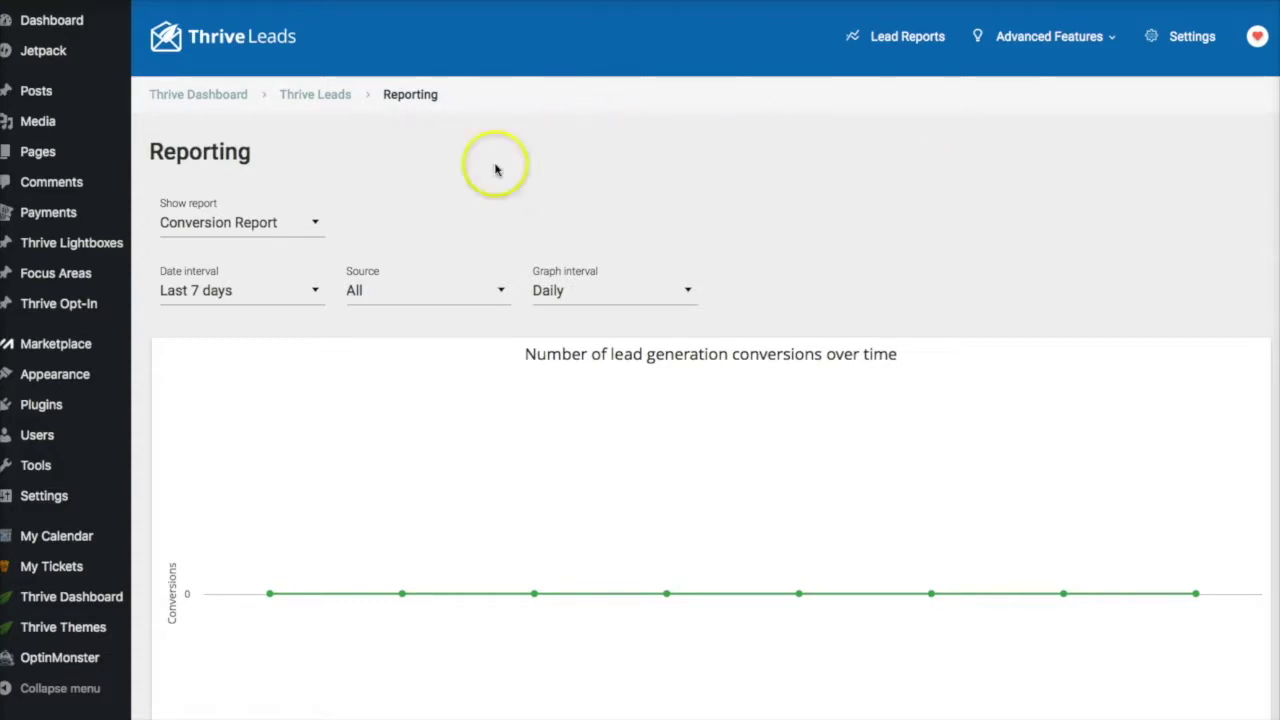
Go to the Thrive Dashboard main page listing Thrive Leads and Thrive Architect
mouse_move(95, 604)
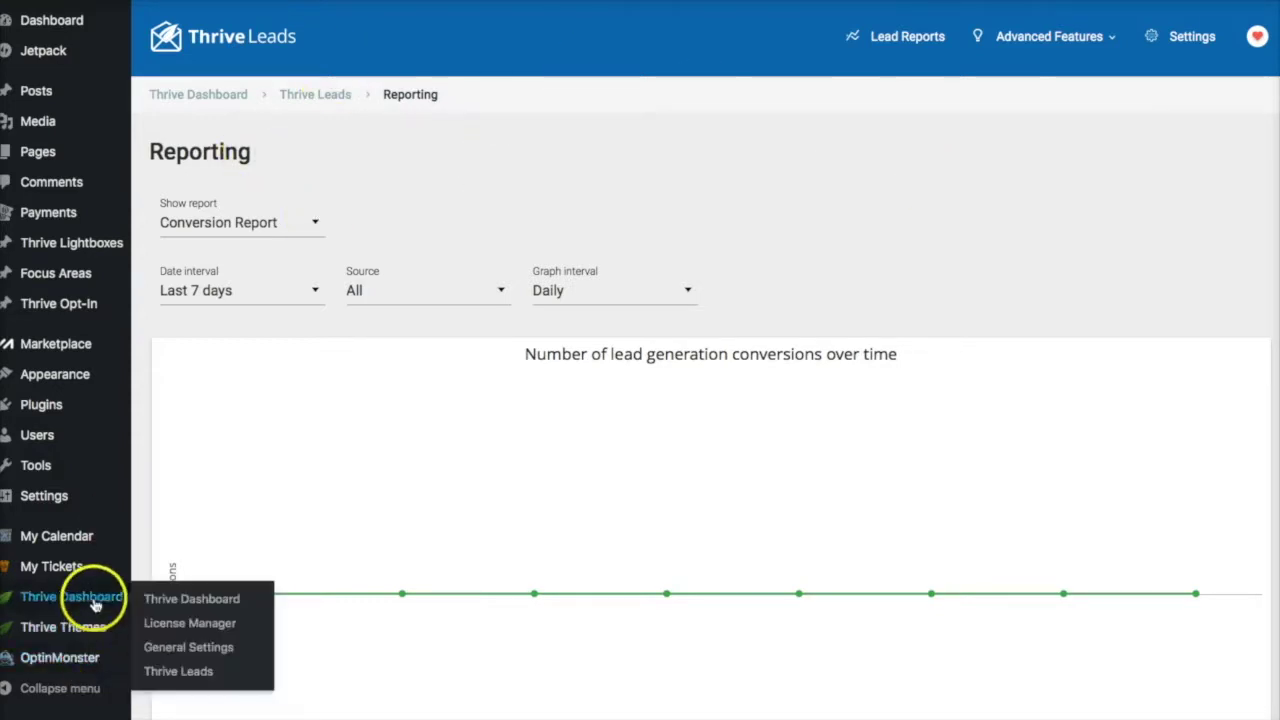
left_click(184, 606)
left_click(184, 608)
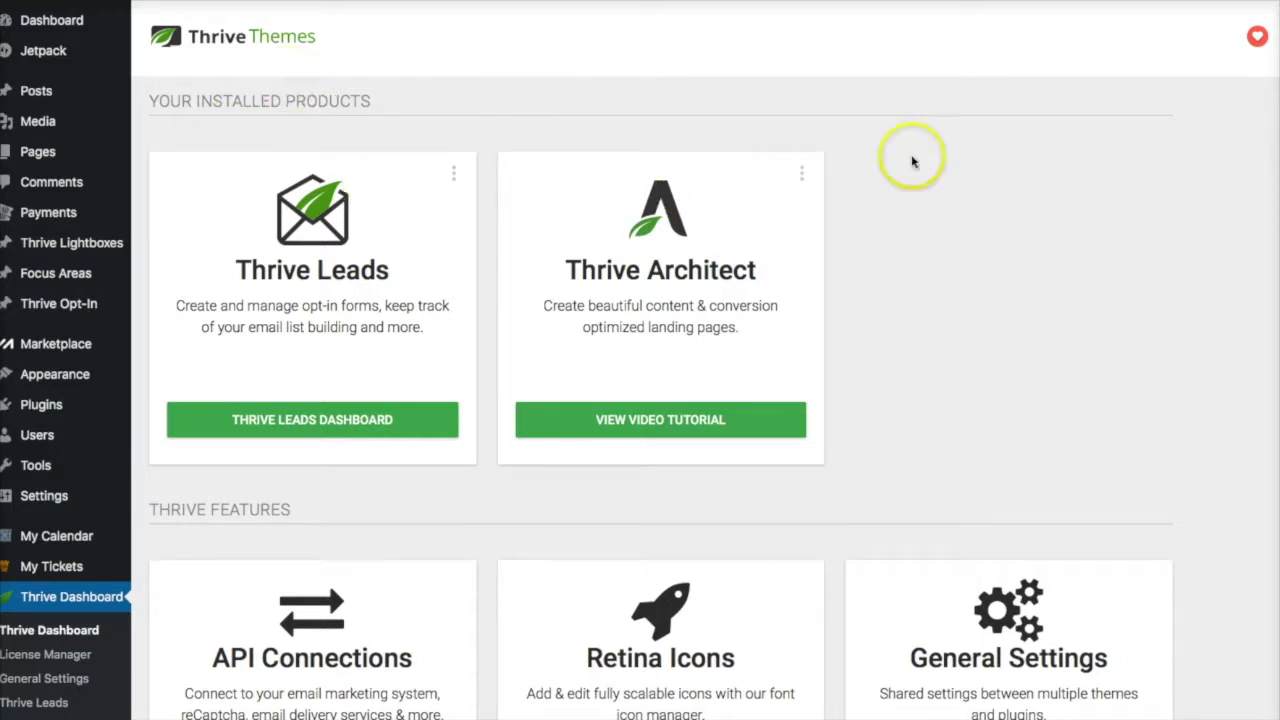
left_click(988, 265)
scroll(986, 270, "down", 3)
scroll(989, 273, "up", 3)
scroll(988, 273, "down", 1)
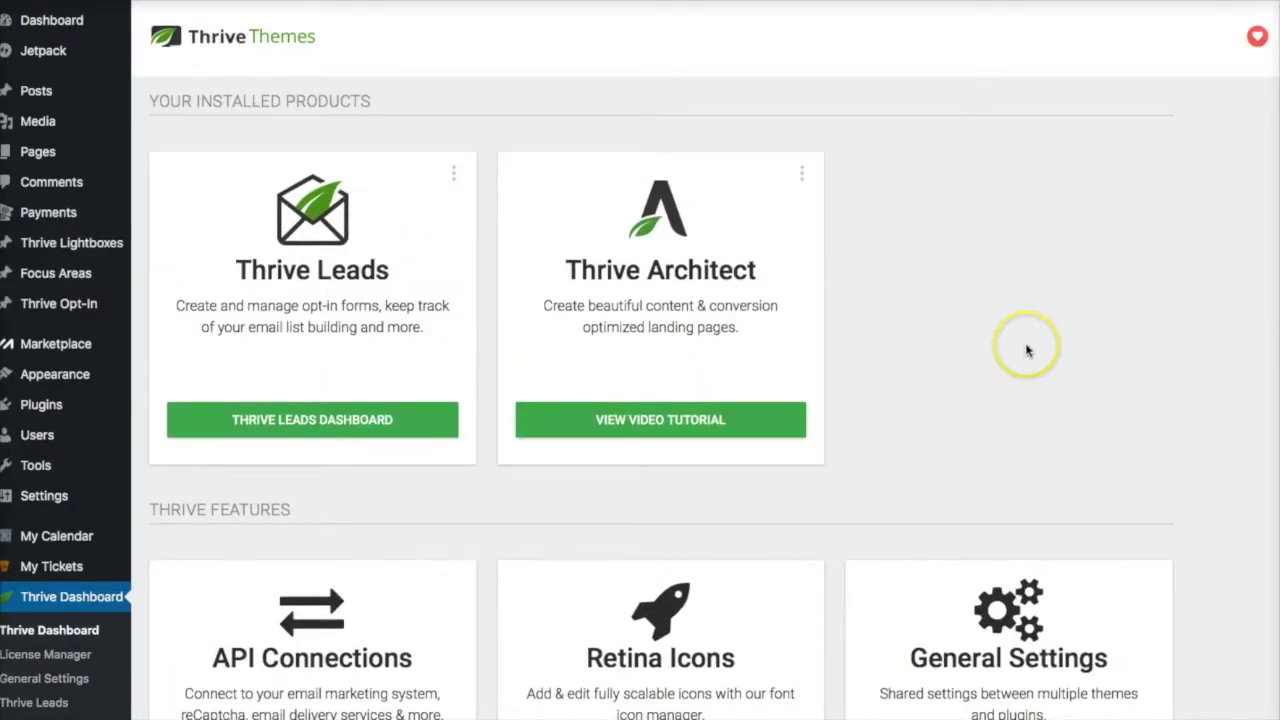
scroll(1000, 345, "down", 3)
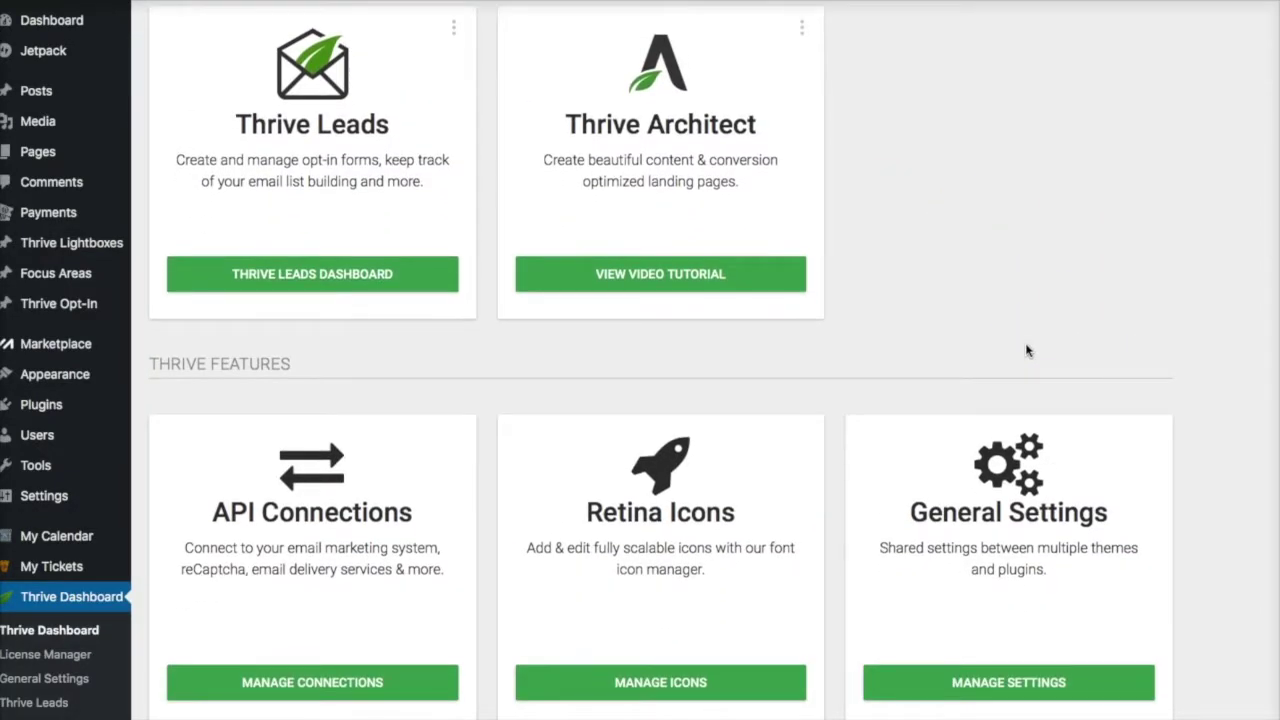
scroll(1027, 350, "up", 3)
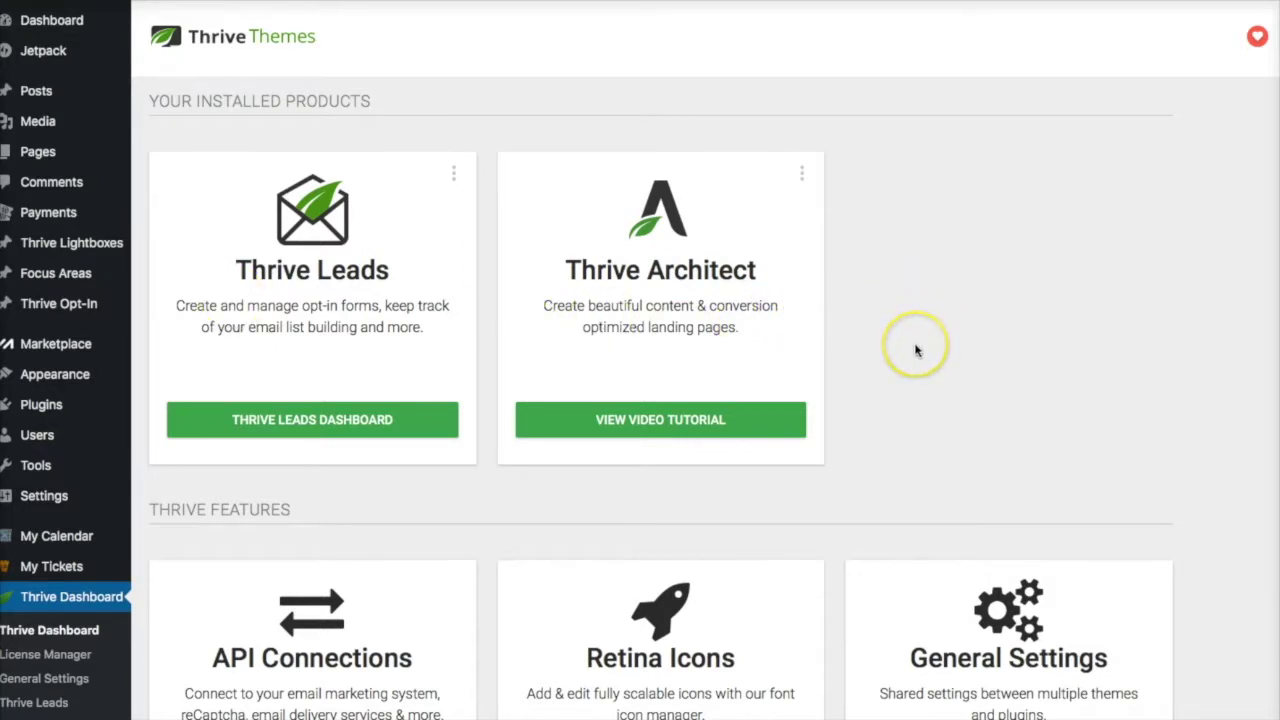
scroll(916, 350, "down", 5)
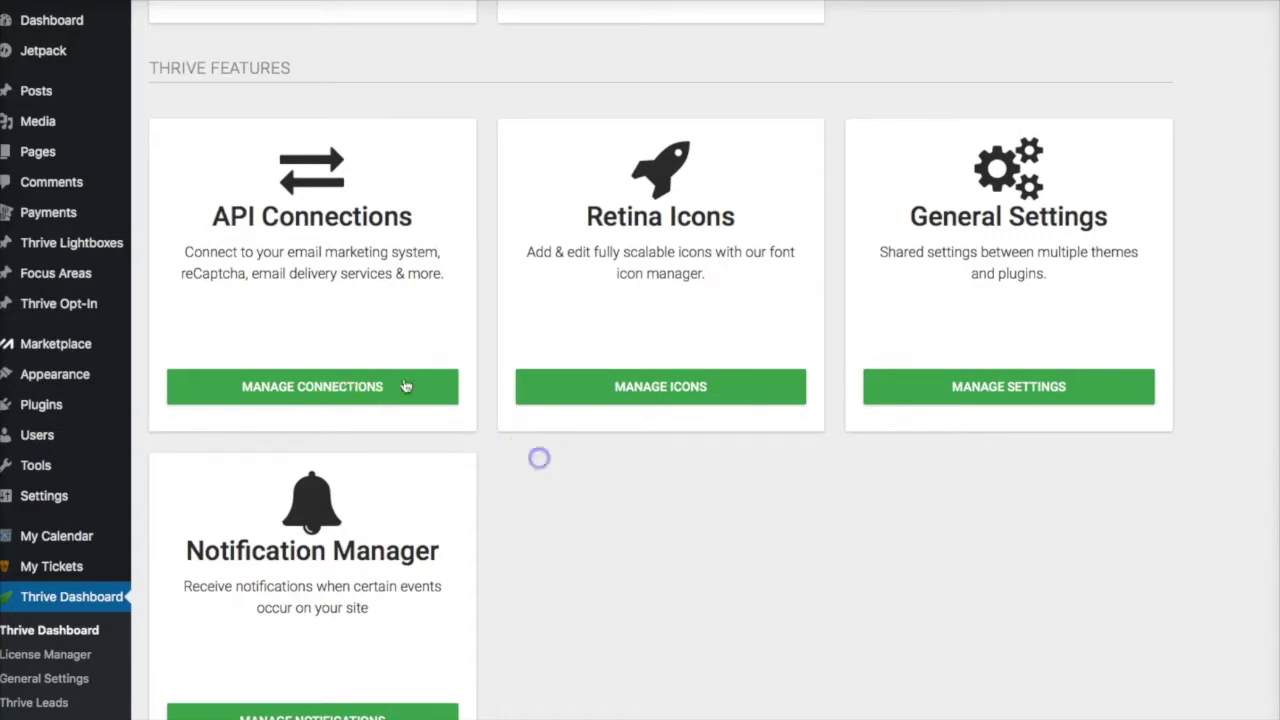
left_click(347, 390)
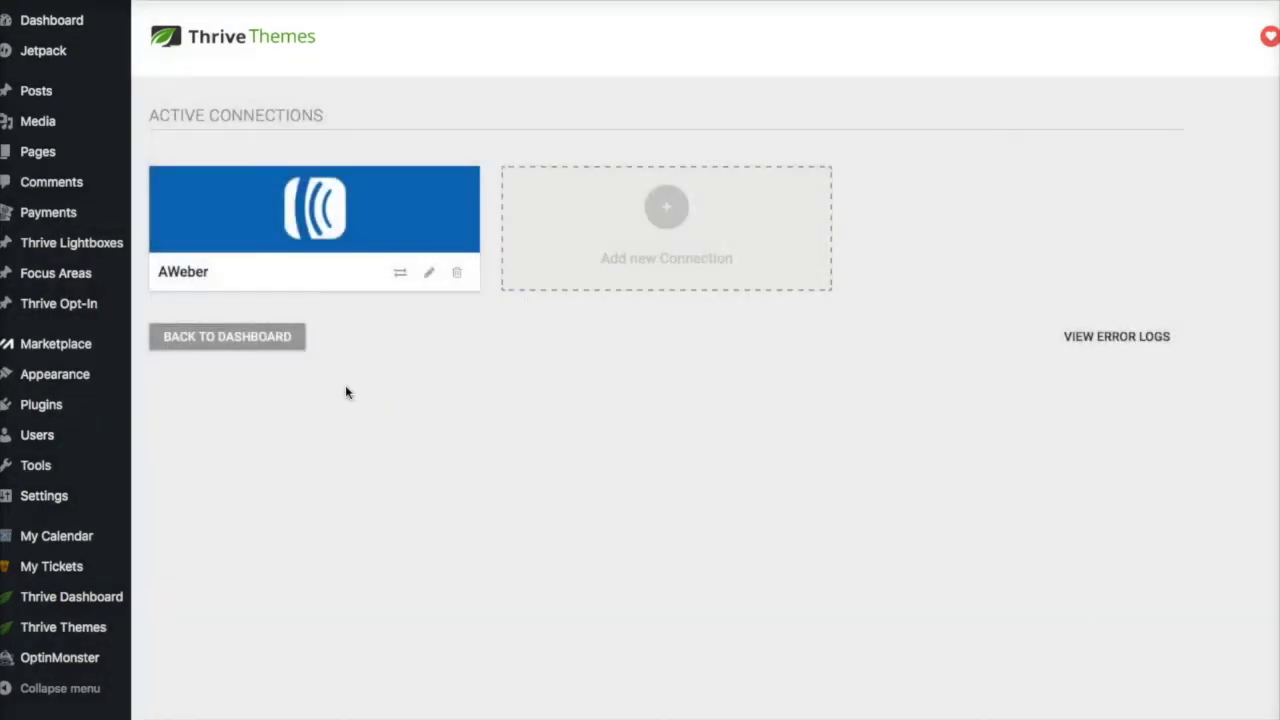
Delete the existing AWeber API connection under Manage Connections and confirm the removal
left_click(440, 286)
left_click(455, 274)
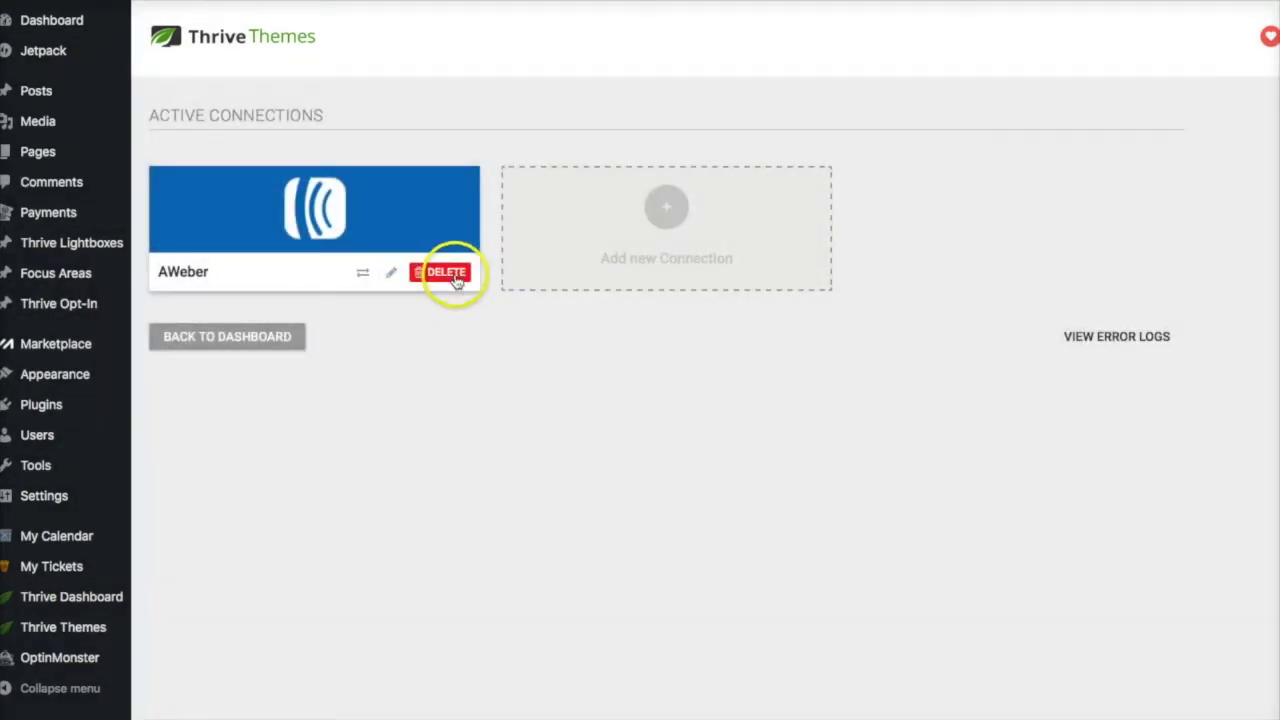
left_click(452, 276)
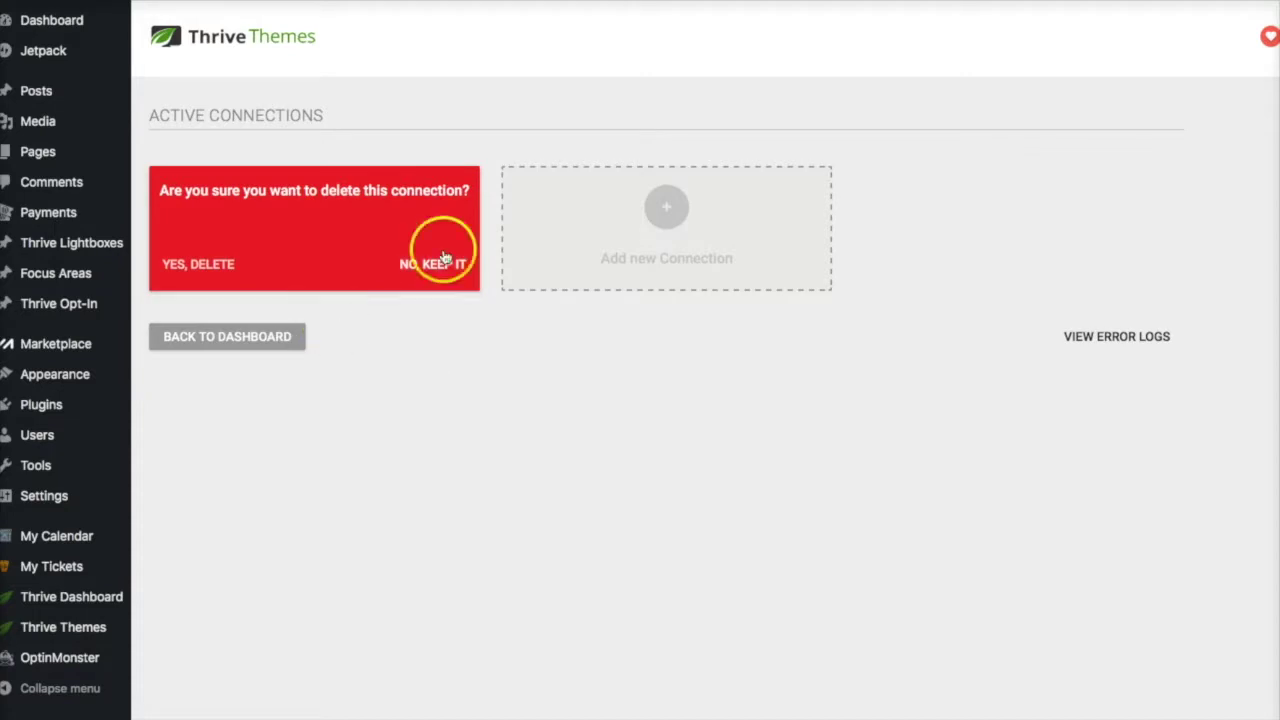
left_click(190, 276)
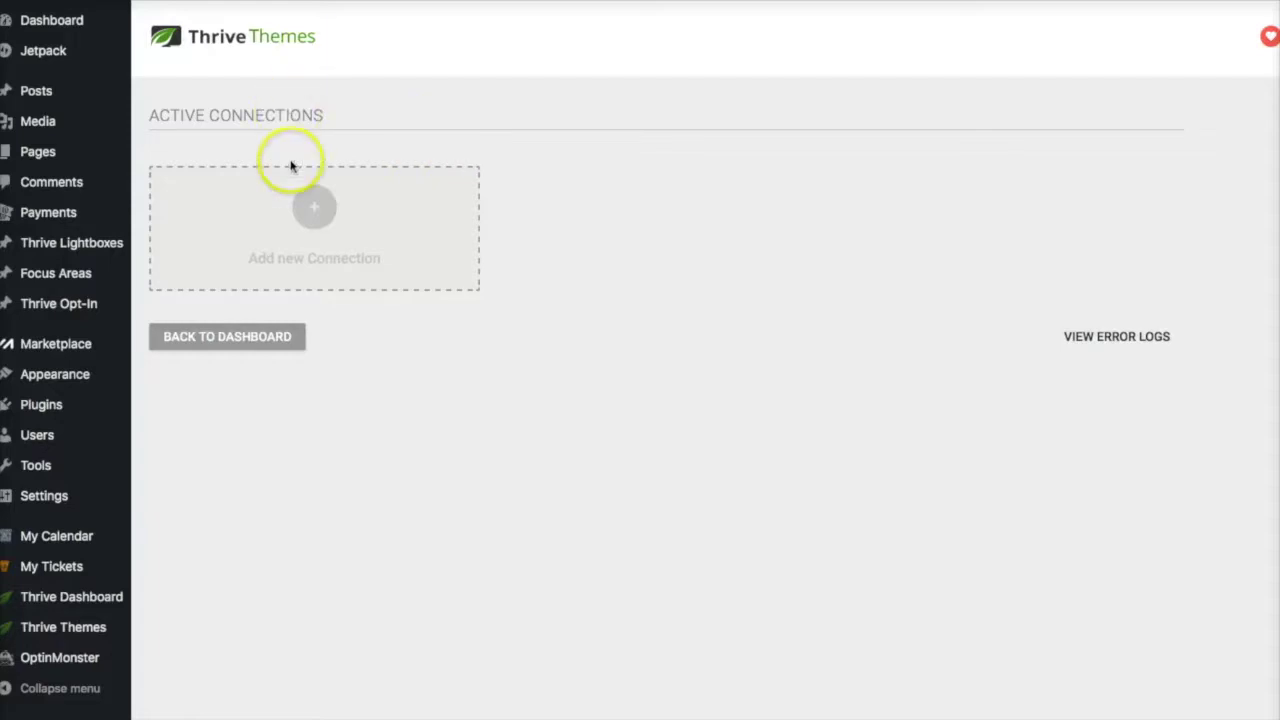
left_click(314, 216)
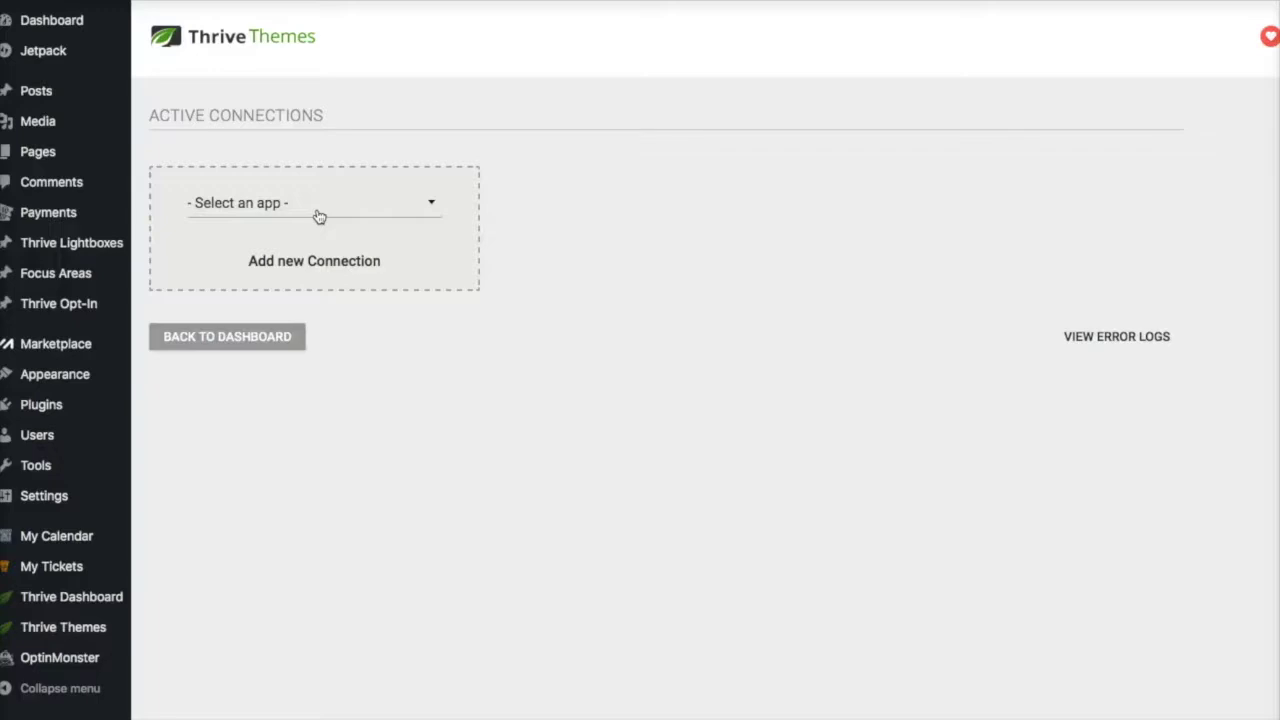
Pick AWeber as the app for a new API connection and begin authorizing it
left_click(266, 207)
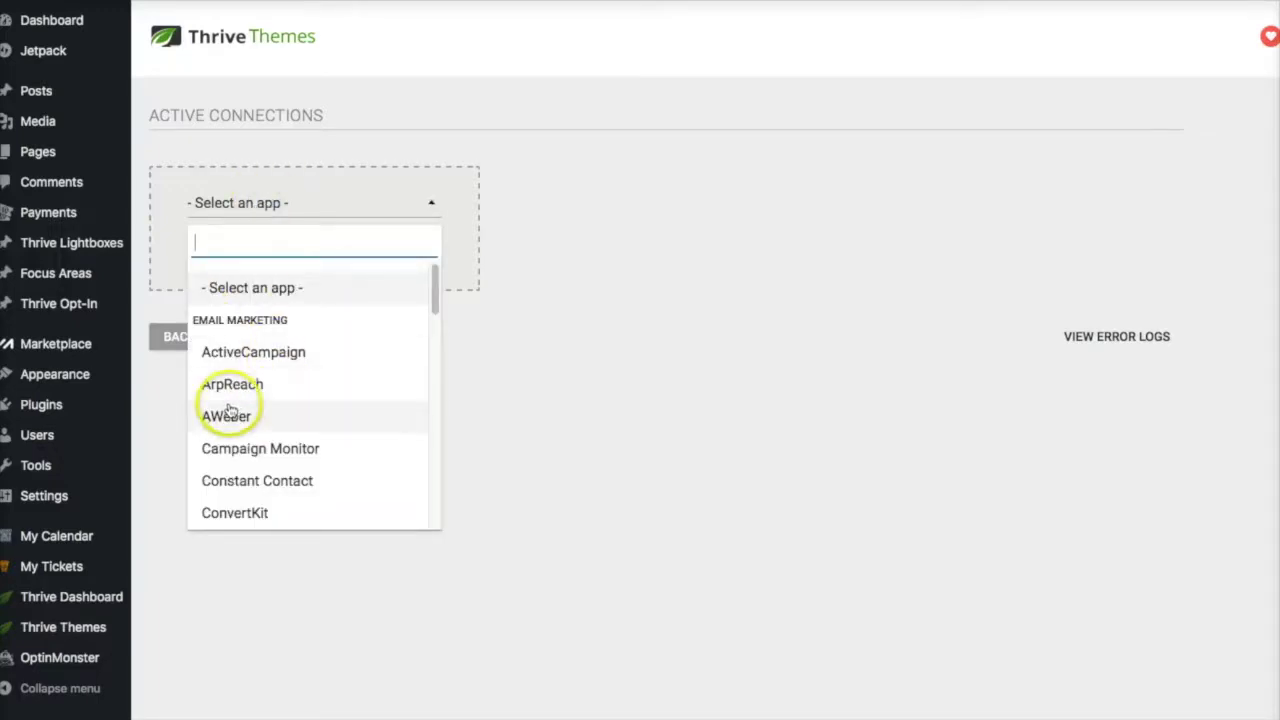
left_click(237, 424)
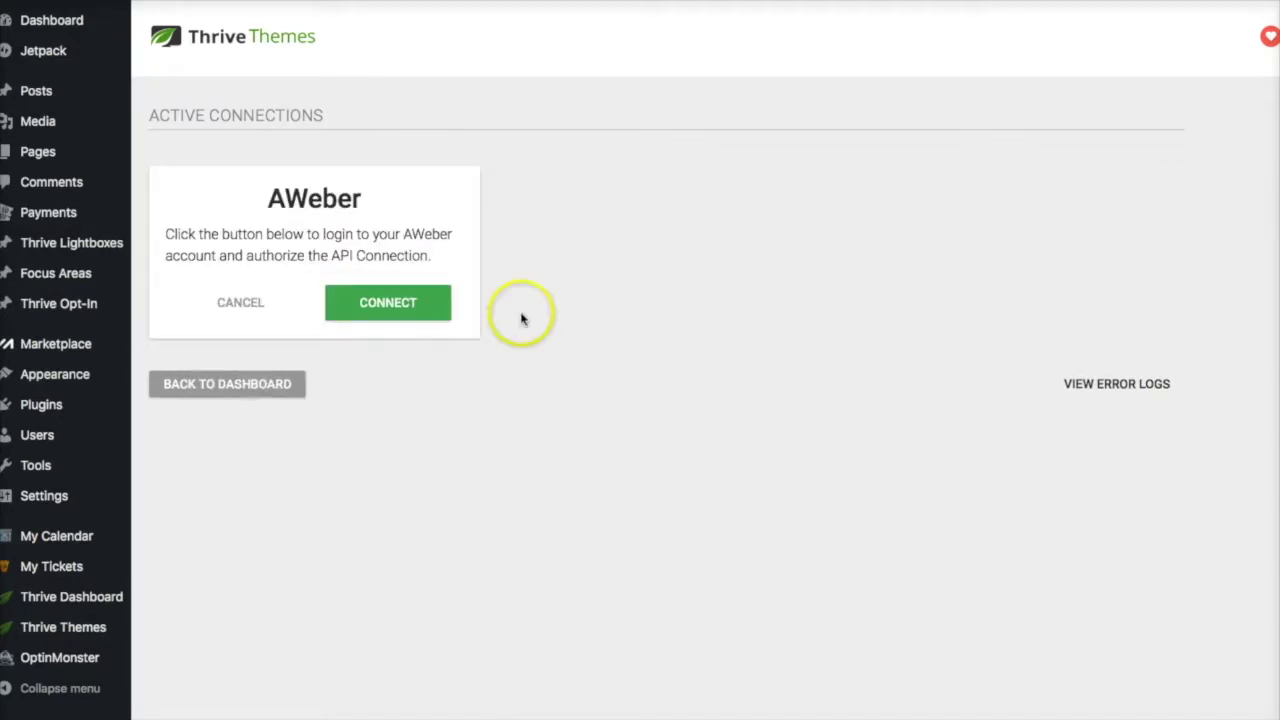
left_click(387, 309)
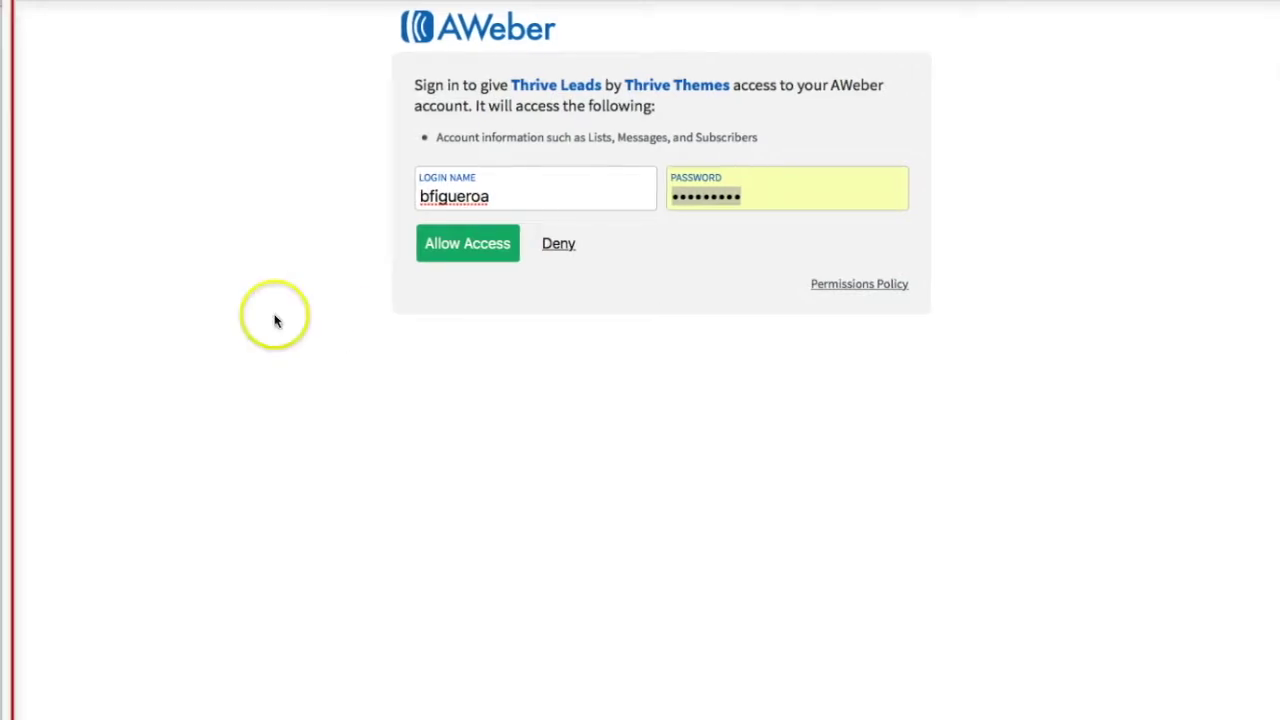
Grant Thrive Leads access to the signed-in AWeber account
left_click(438, 250)
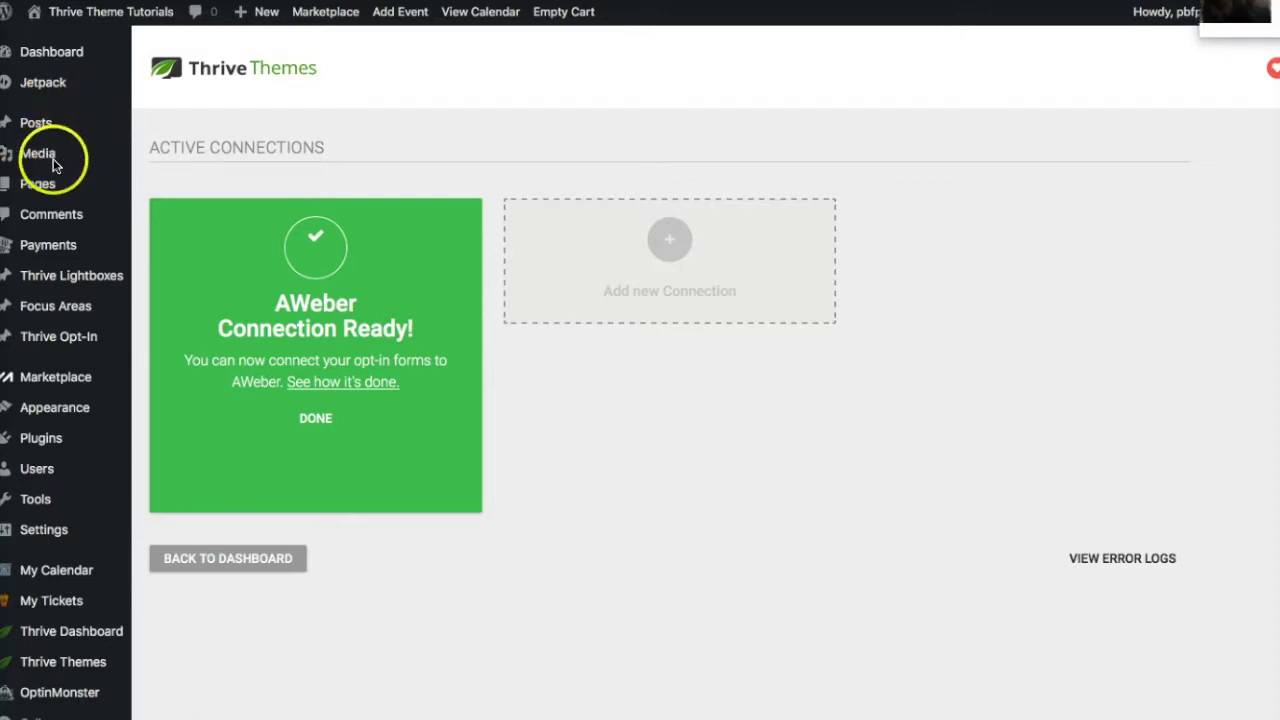
Title the page 'Test Optin Form', save it as a draft, and open it in Thrive Architect
mouse_move(252, 32)
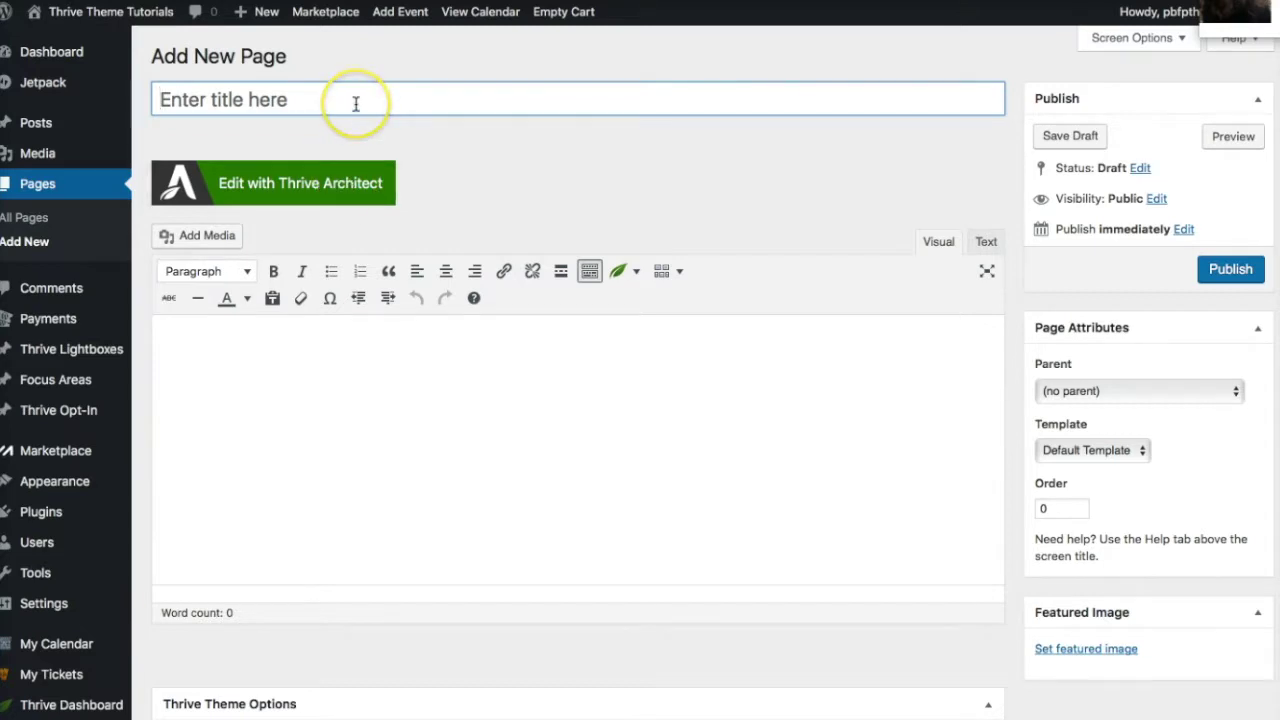
type("Test")
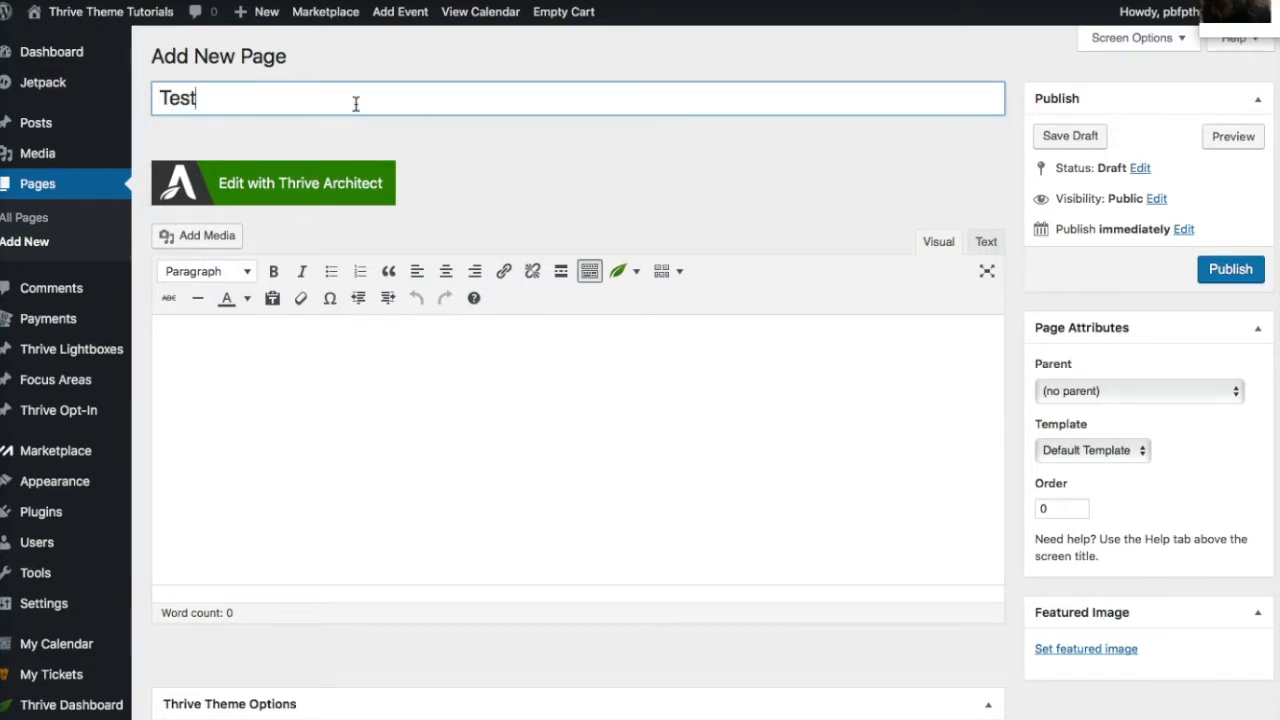
type(" Optin Form")
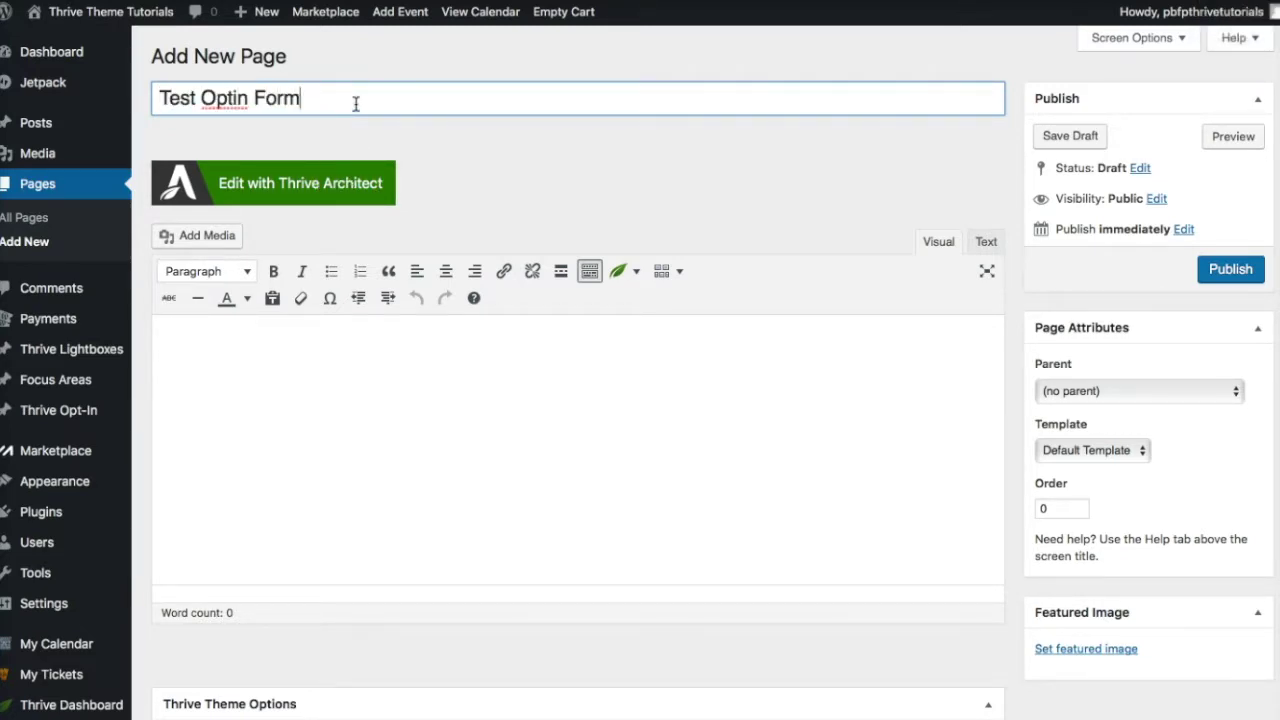
left_click(1072, 137)
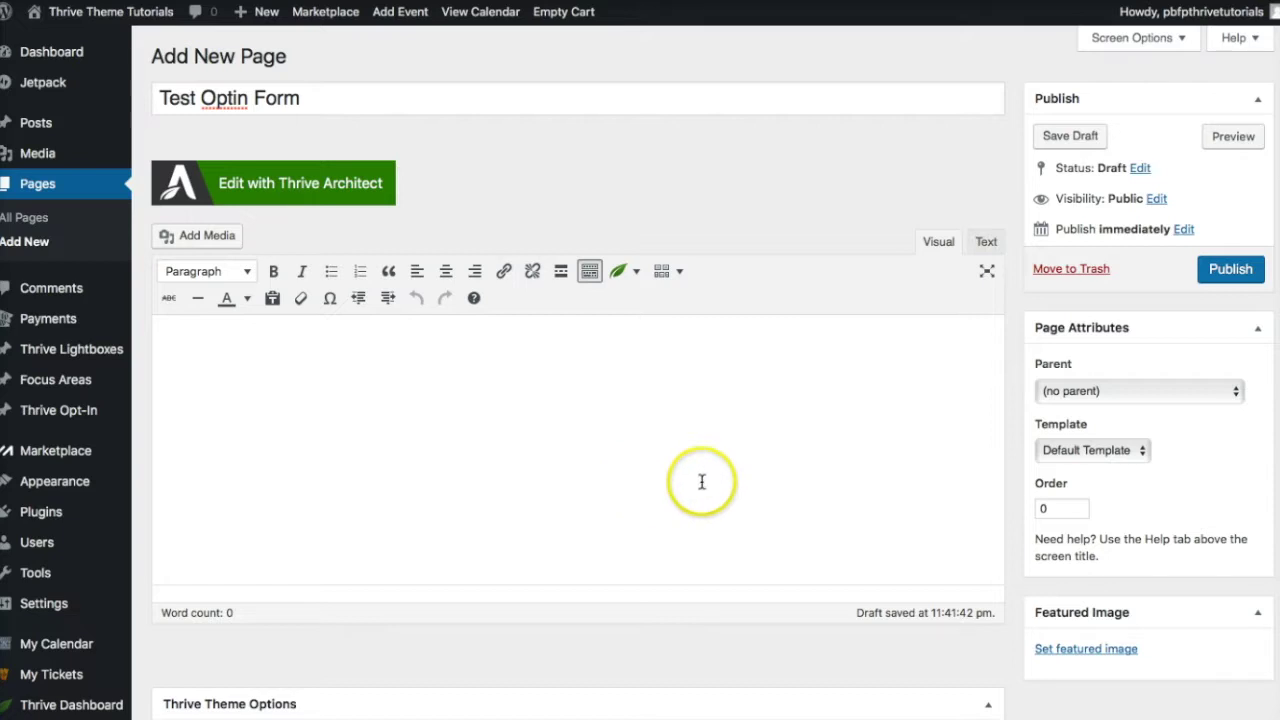
left_click(247, 188)
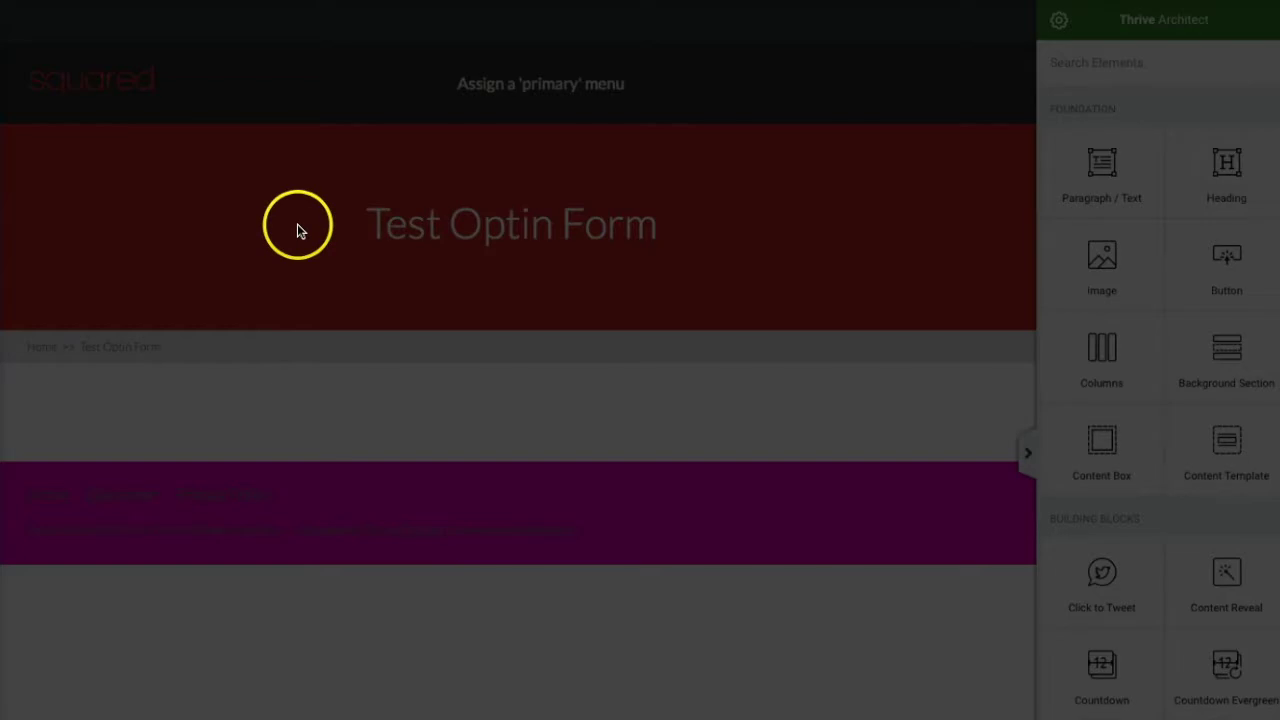
Open the landing page template library from the editor's Template Setup settings and browse it
left_click(830, 705)
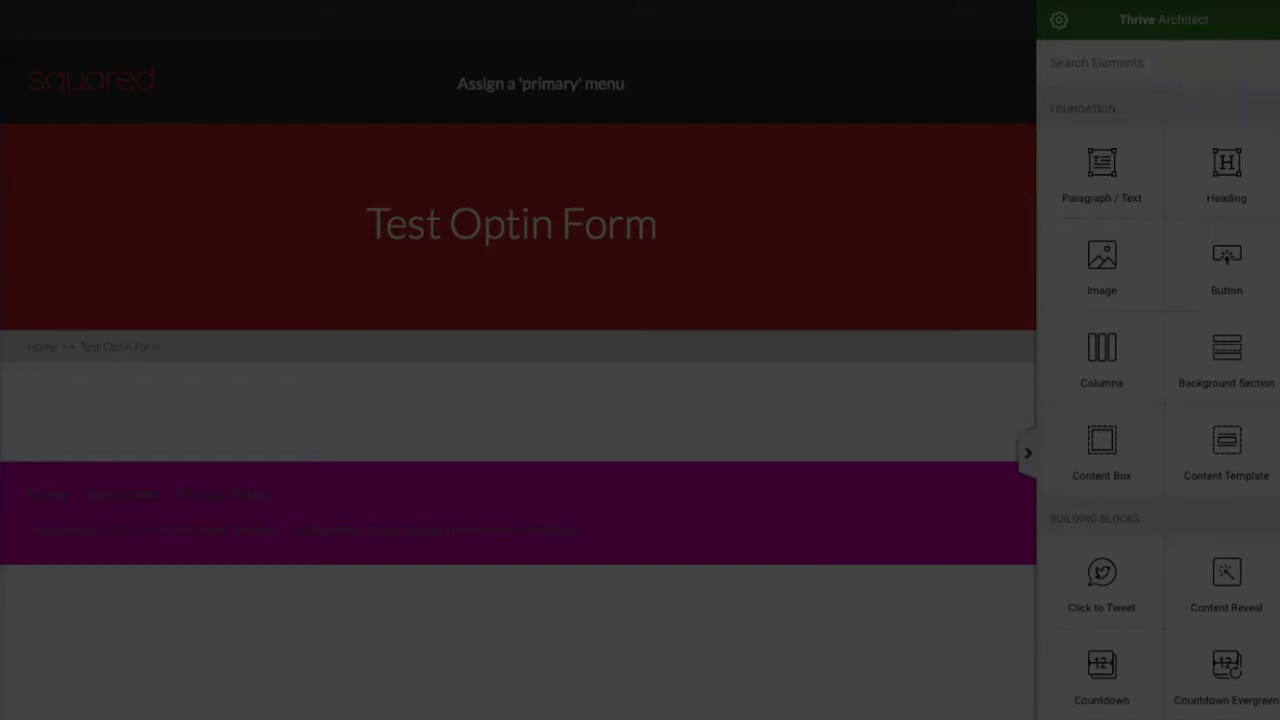
left_click(1061, 24)
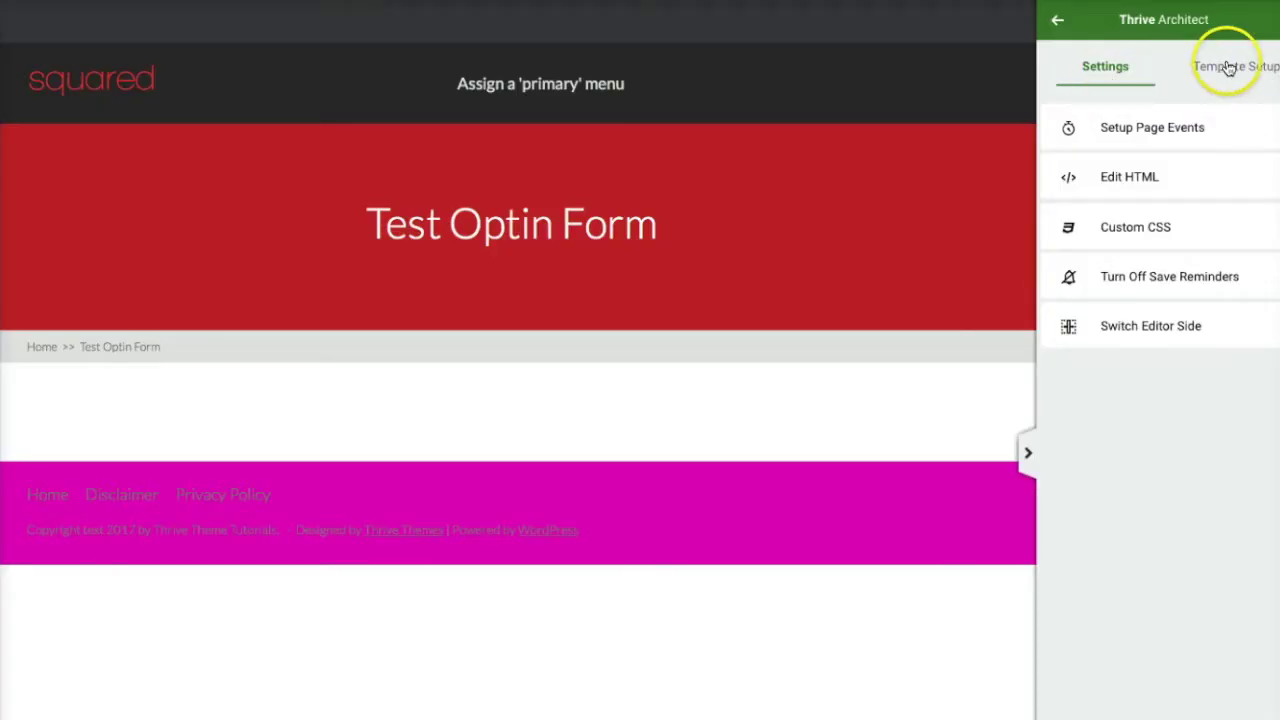
left_click(1228, 70)
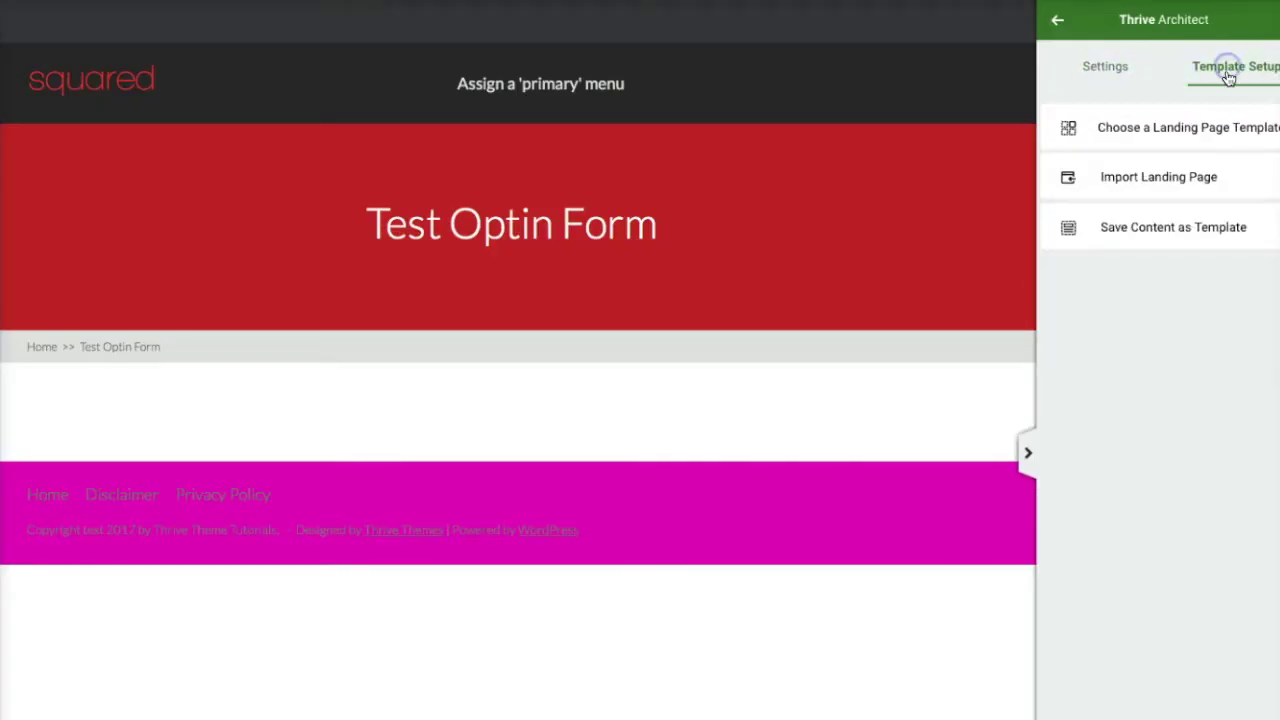
left_click(1150, 130)
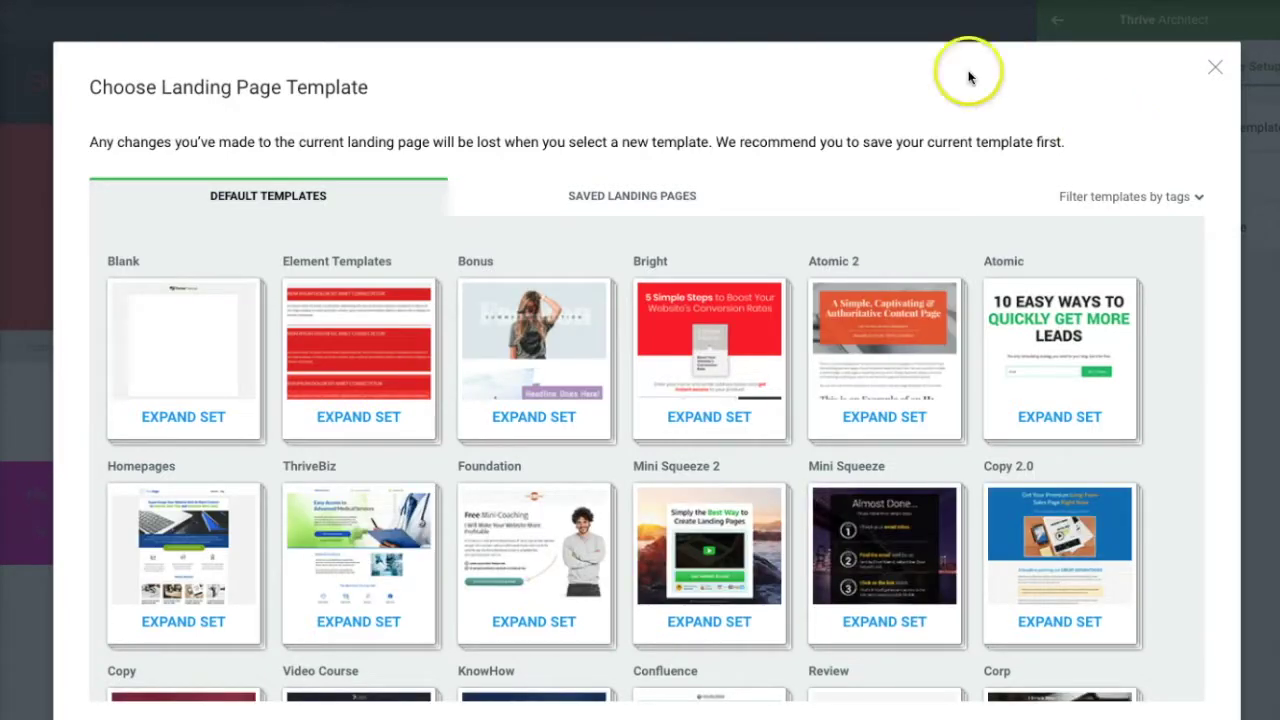
scroll(615, 513, "down", 1)
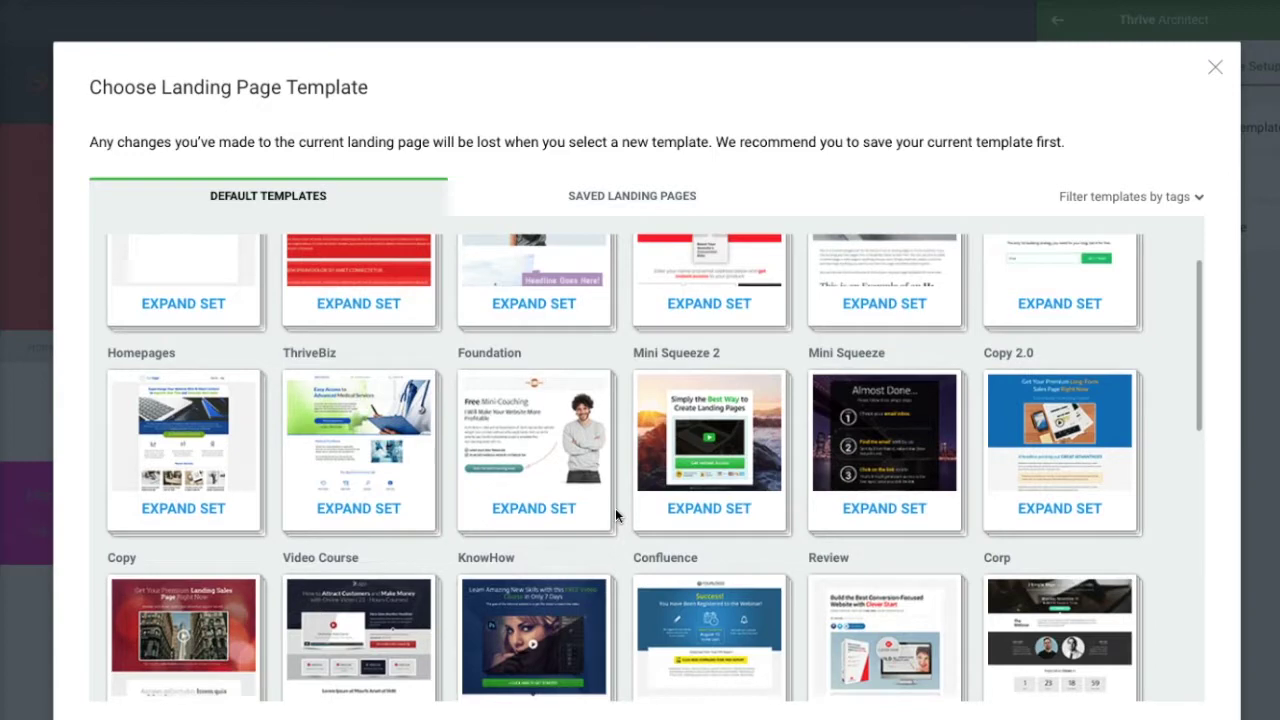
scroll(615, 515, "down", 3)
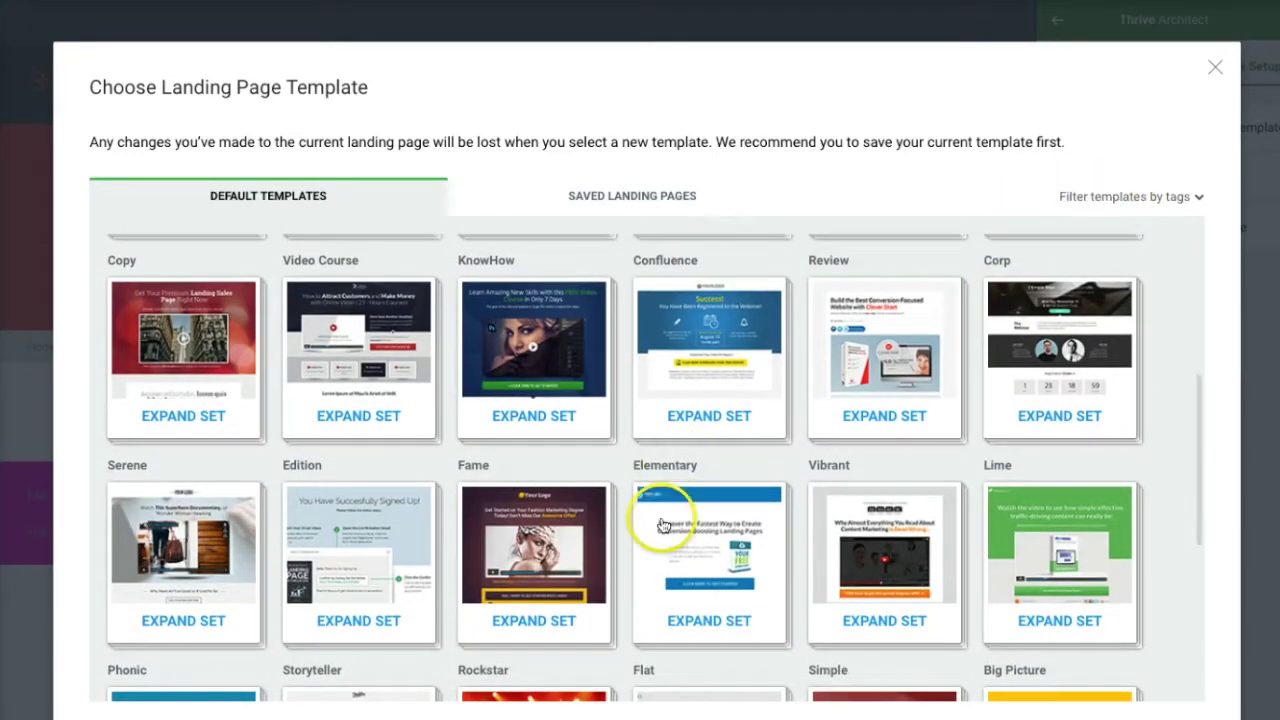
scroll(655, 522, "down", 2)
scroll(661, 525, "down", 2)
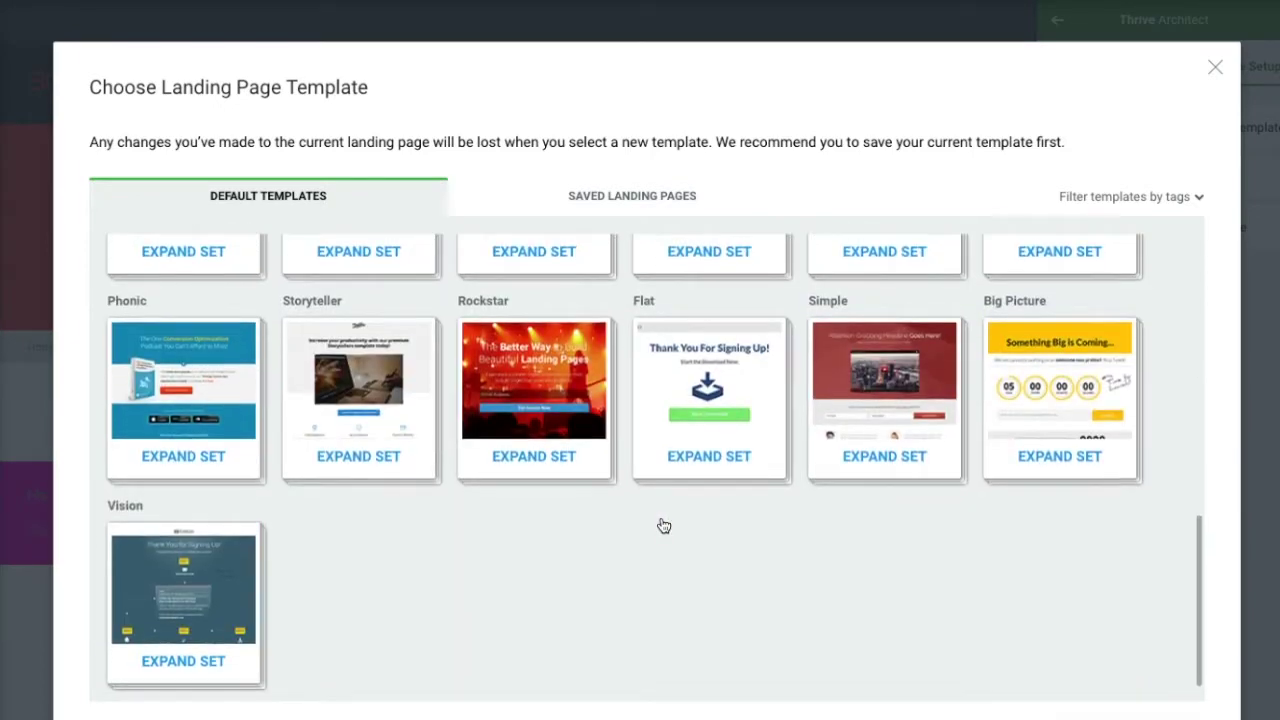
scroll(661, 525, "up", 8)
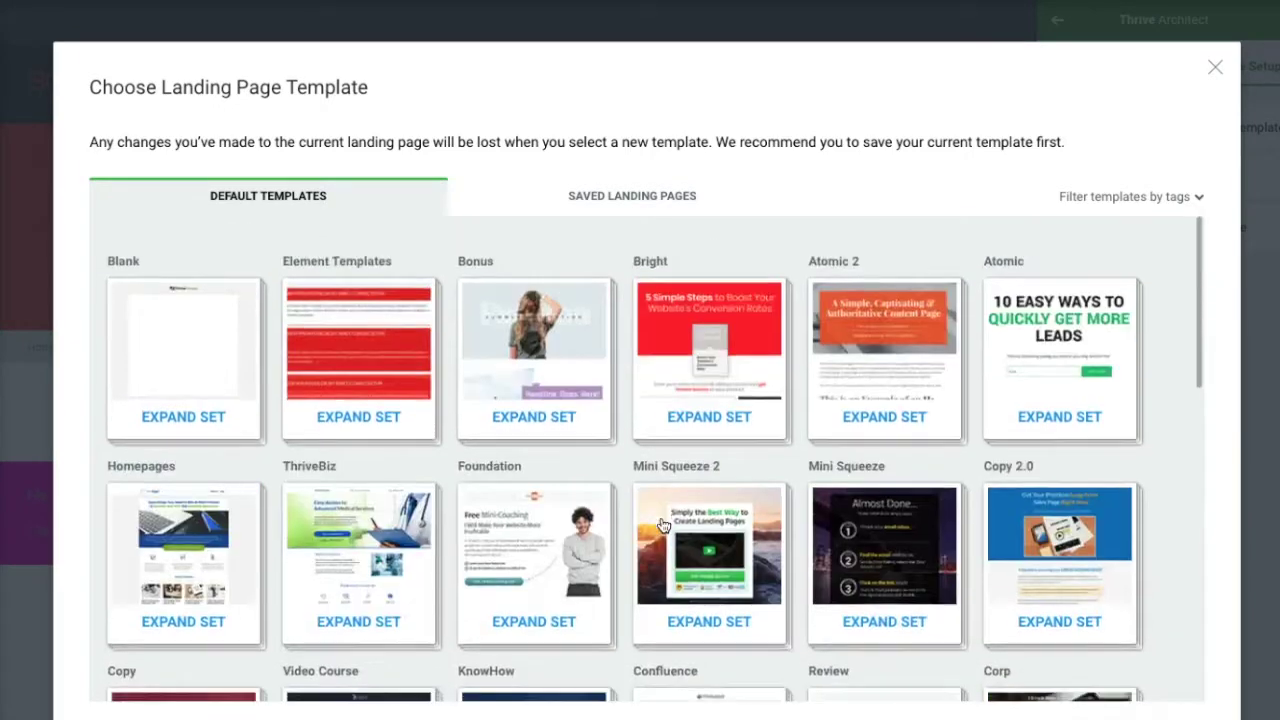
Filter templates by the 'lead generation' tag and pick Mini Squeeze 2 Lead Generation 3
left_click(1117, 198)
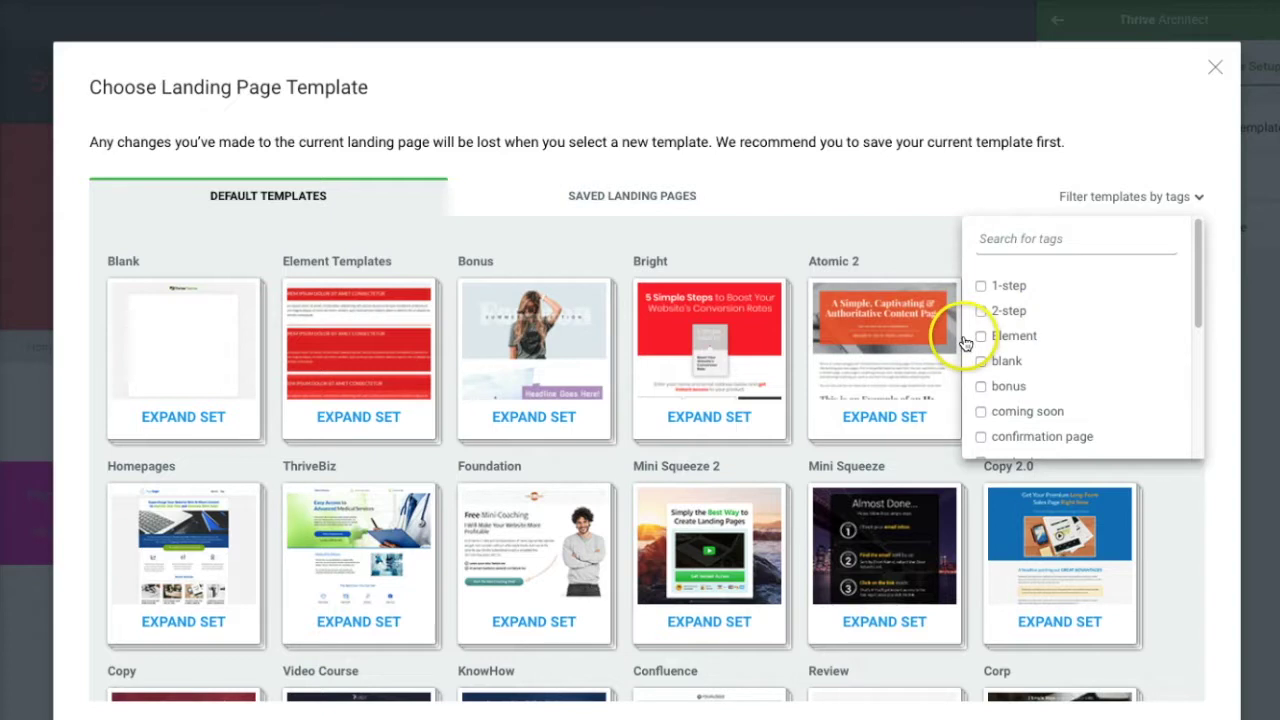
left_click(979, 287)
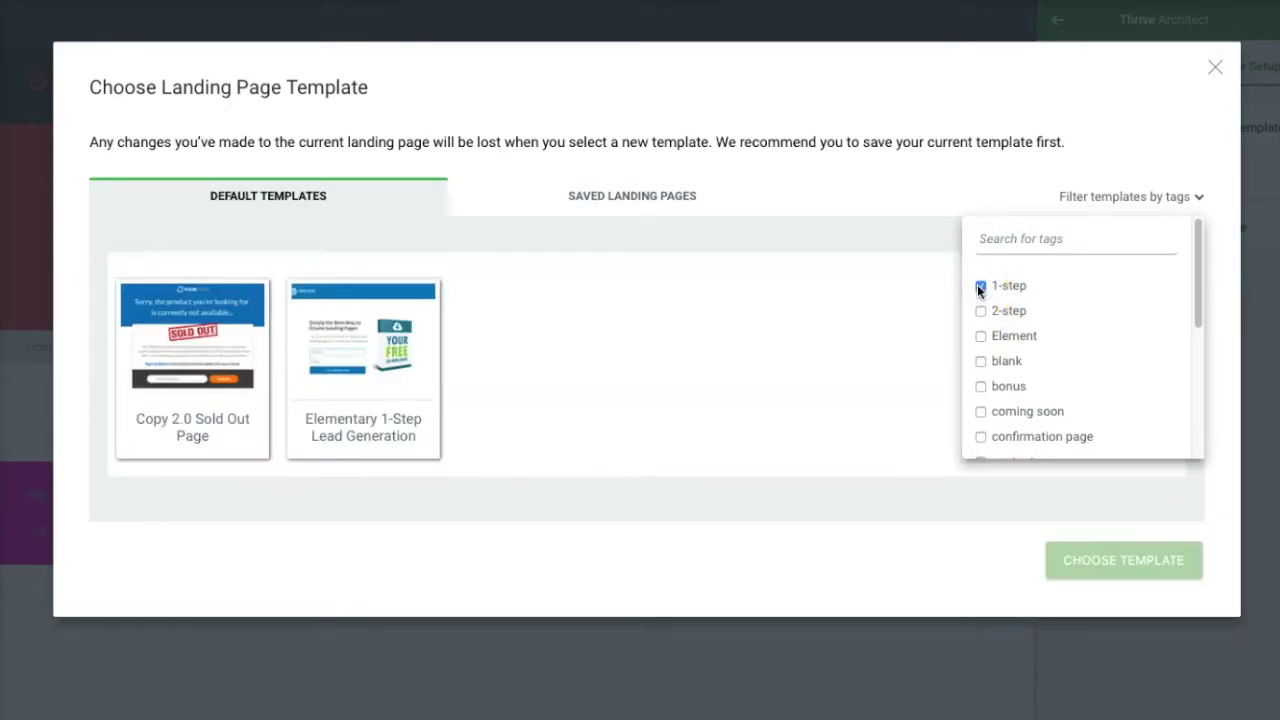
left_click(977, 285)
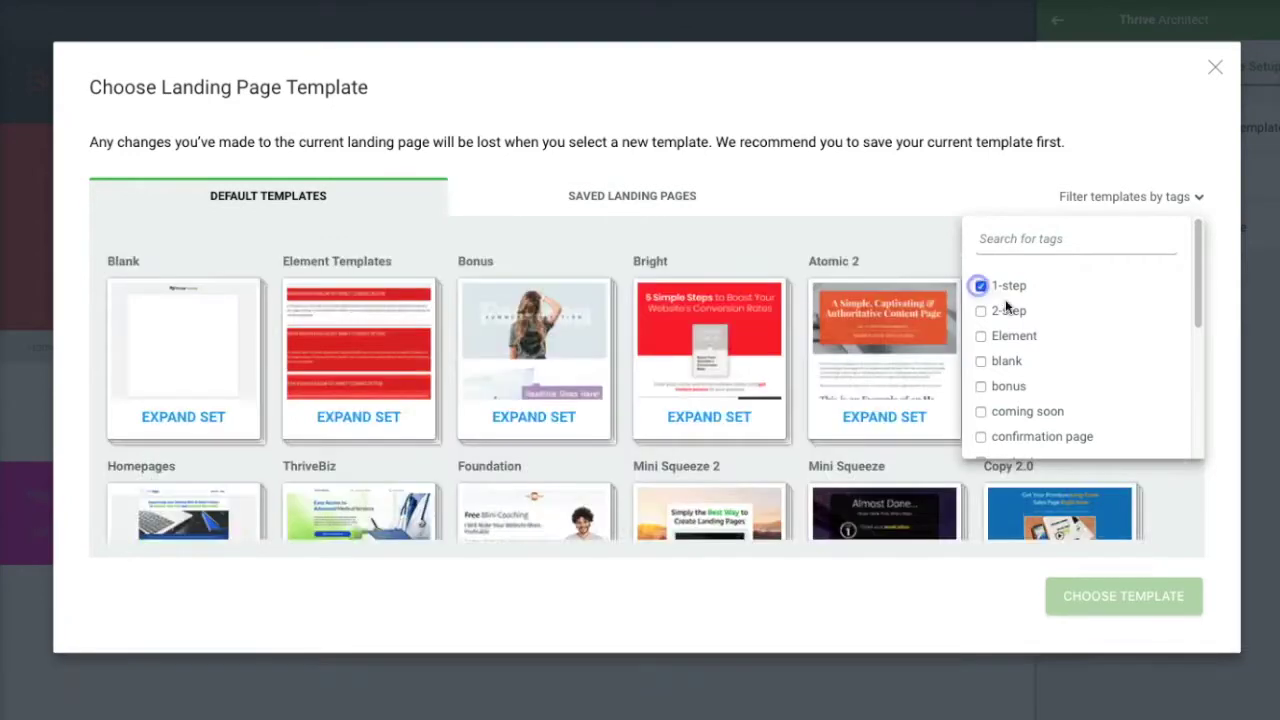
scroll(1005, 299, "down", 3)
scroll(1005, 299, "up", 3)
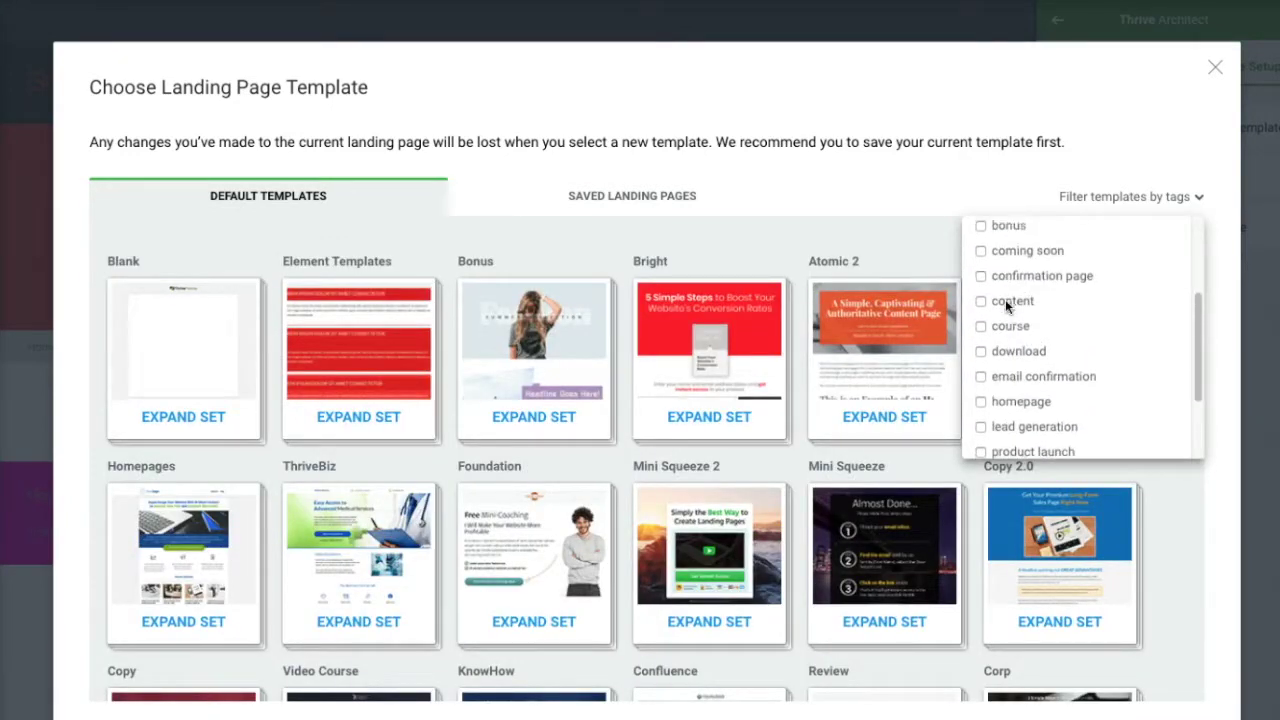
scroll(1005, 299, "down", 3)
left_click(980, 332)
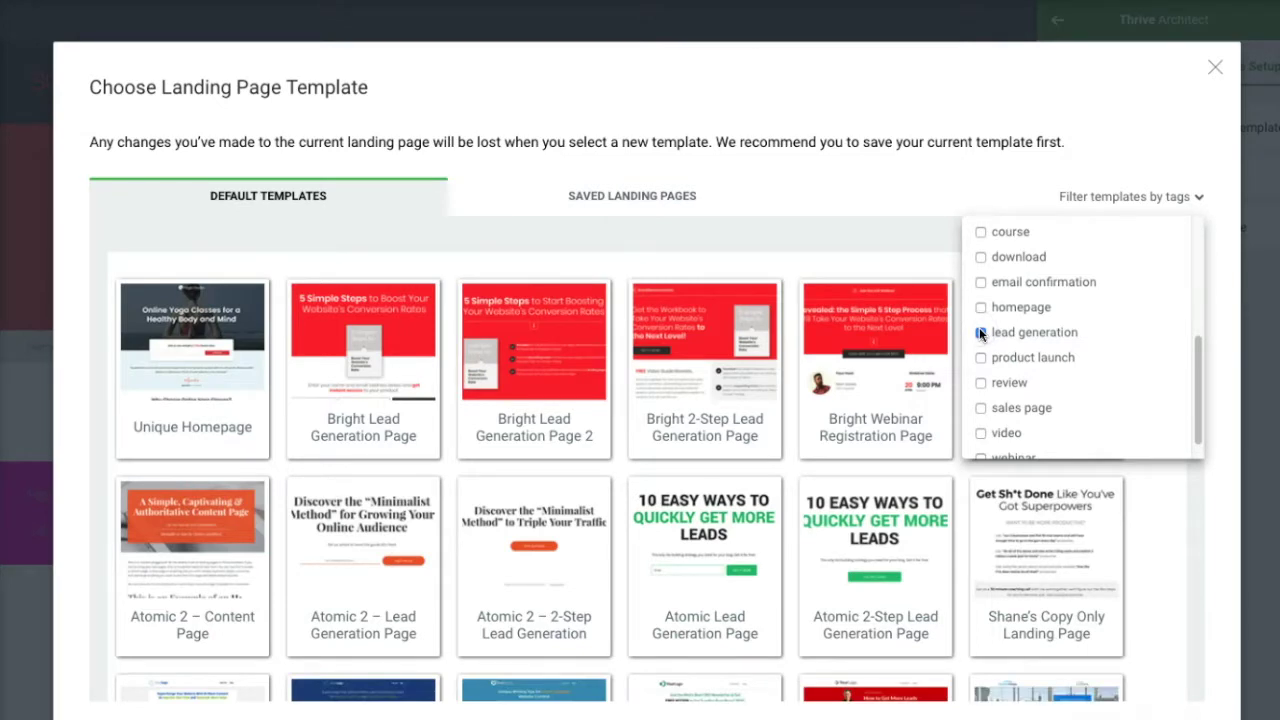
scroll(797, 368, "down", 3)
scroll(800, 373, "down", 4)
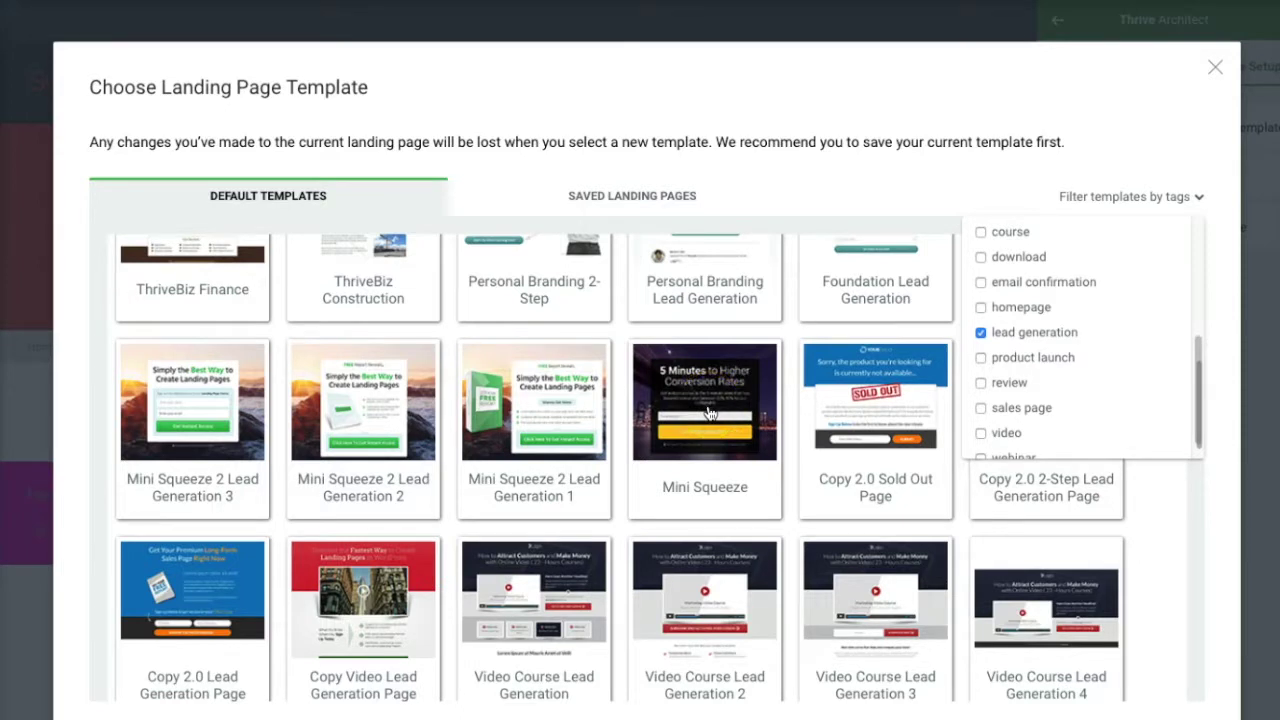
left_click(162, 452)
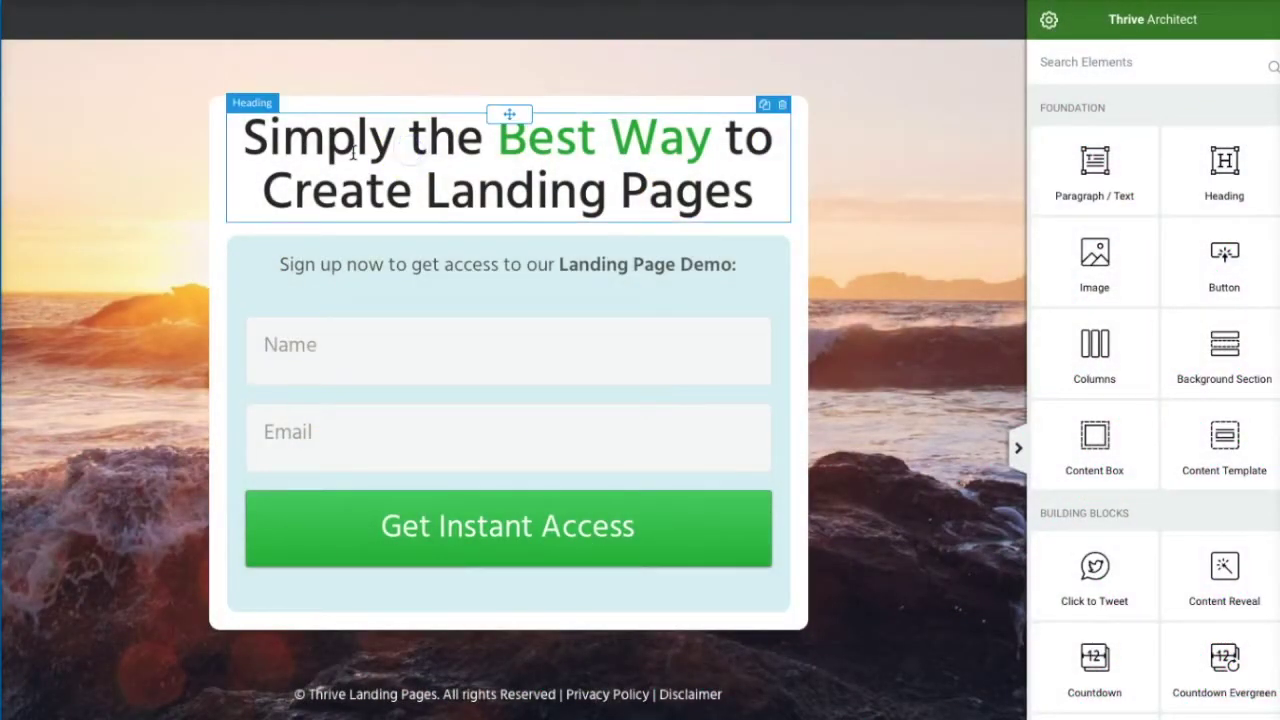
Select the template's Name-and-Email opt-in form and start connecting it to an email service
left_click_drag(251, 131, 300, 325)
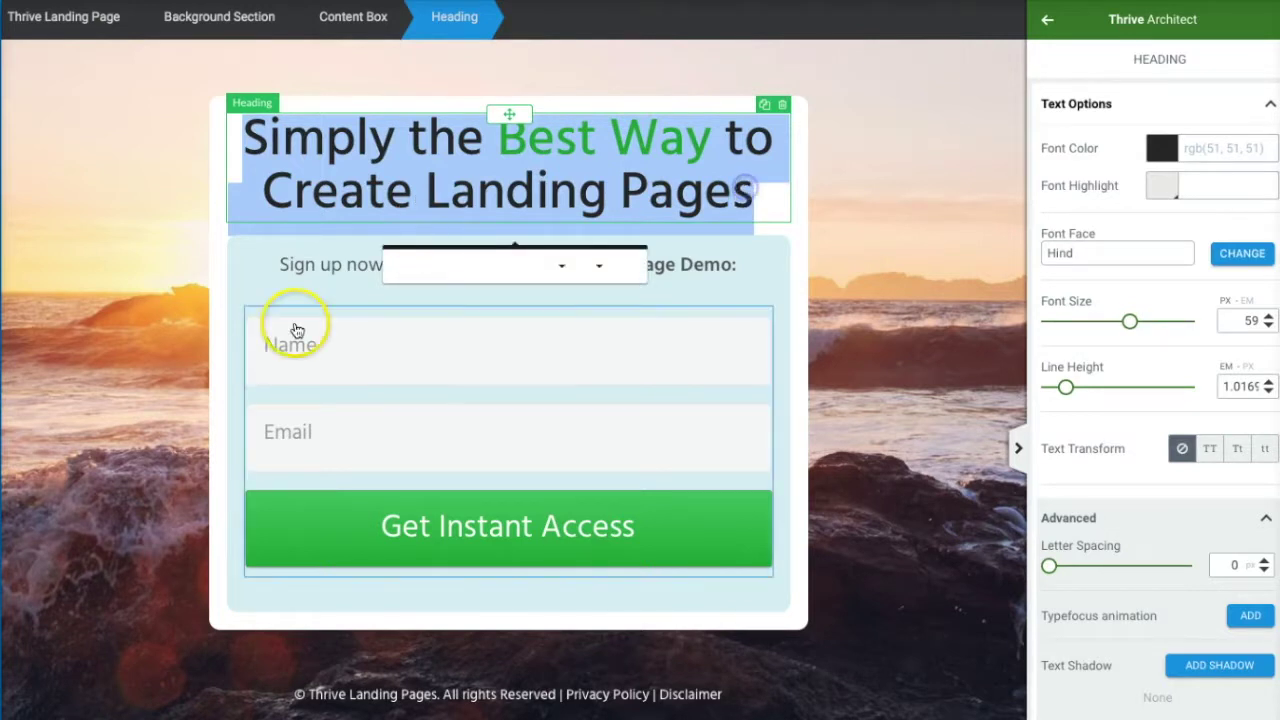
left_click(361, 366)
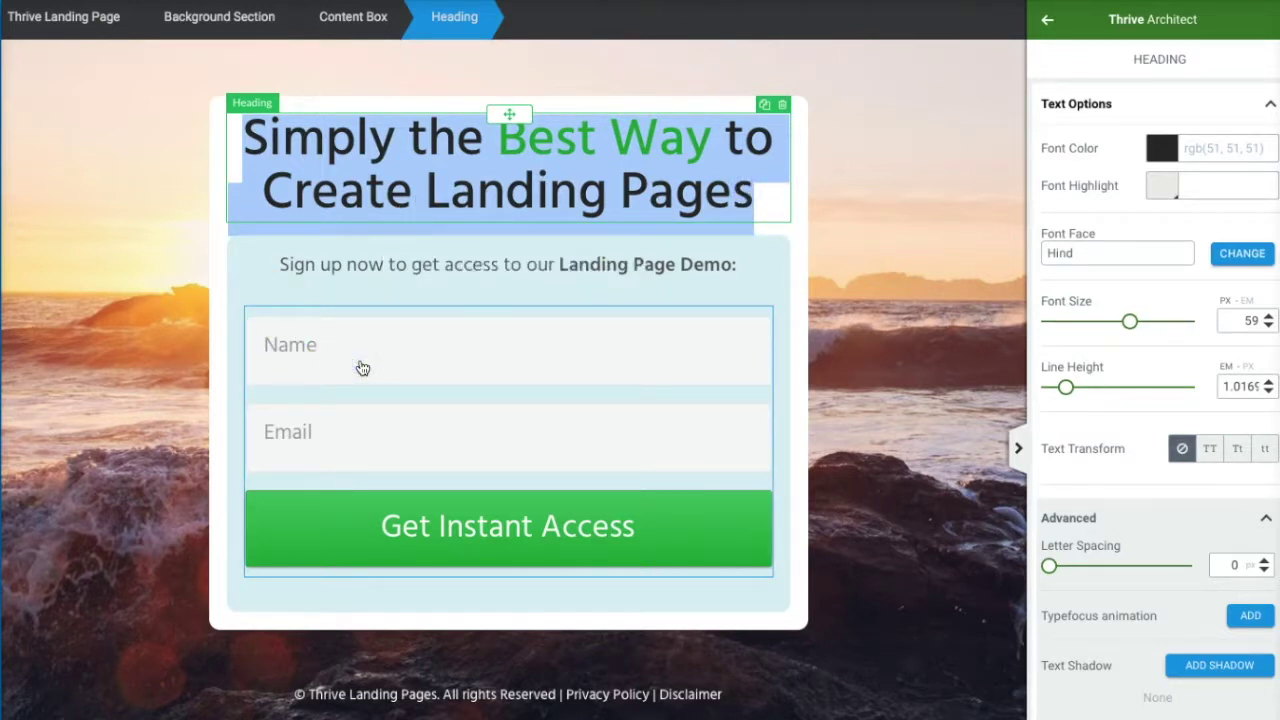
left_click(646, 407)
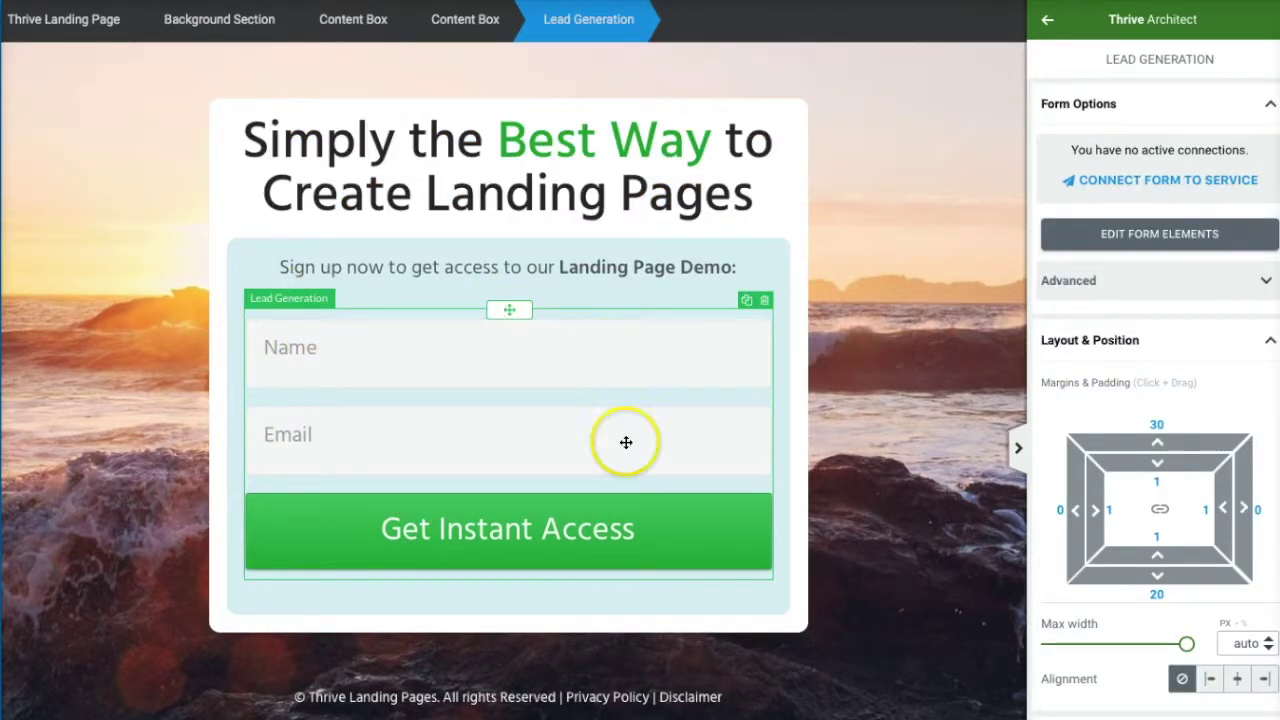
left_click(1144, 183)
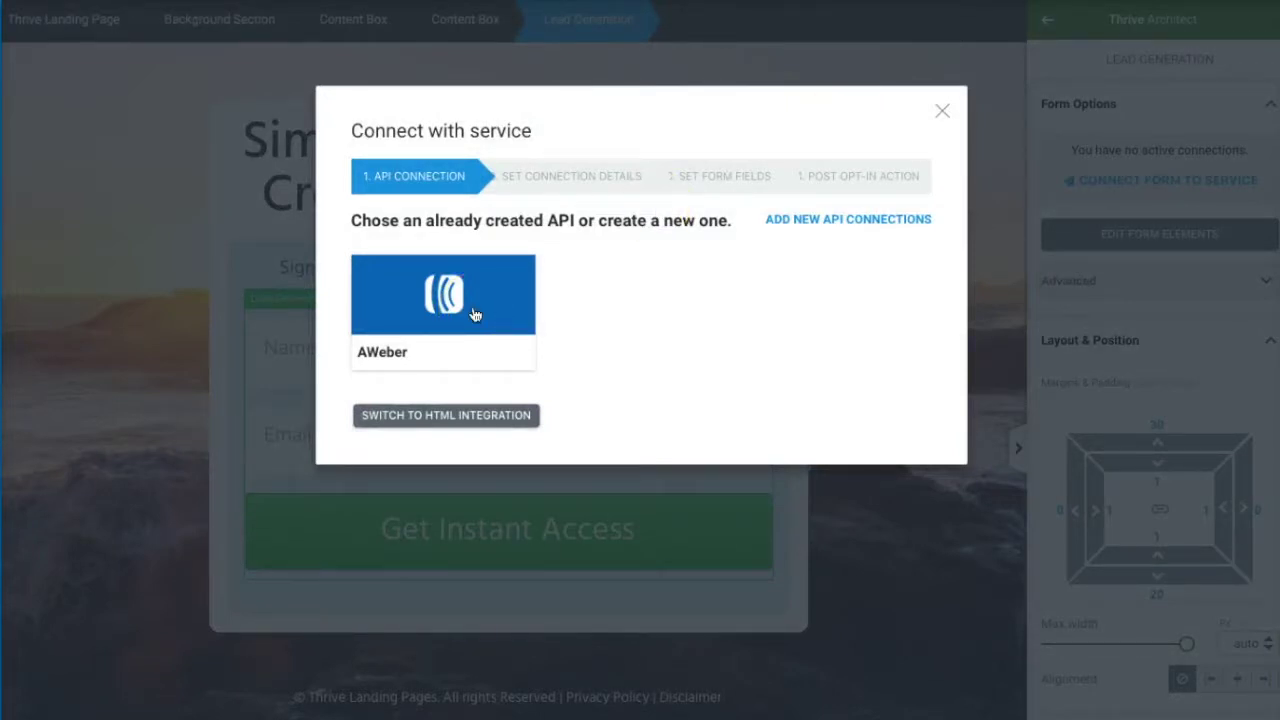
Connect the form to AWeber's 5dayfitnesscour mailing list with no tags and continue
left_click(474, 314)
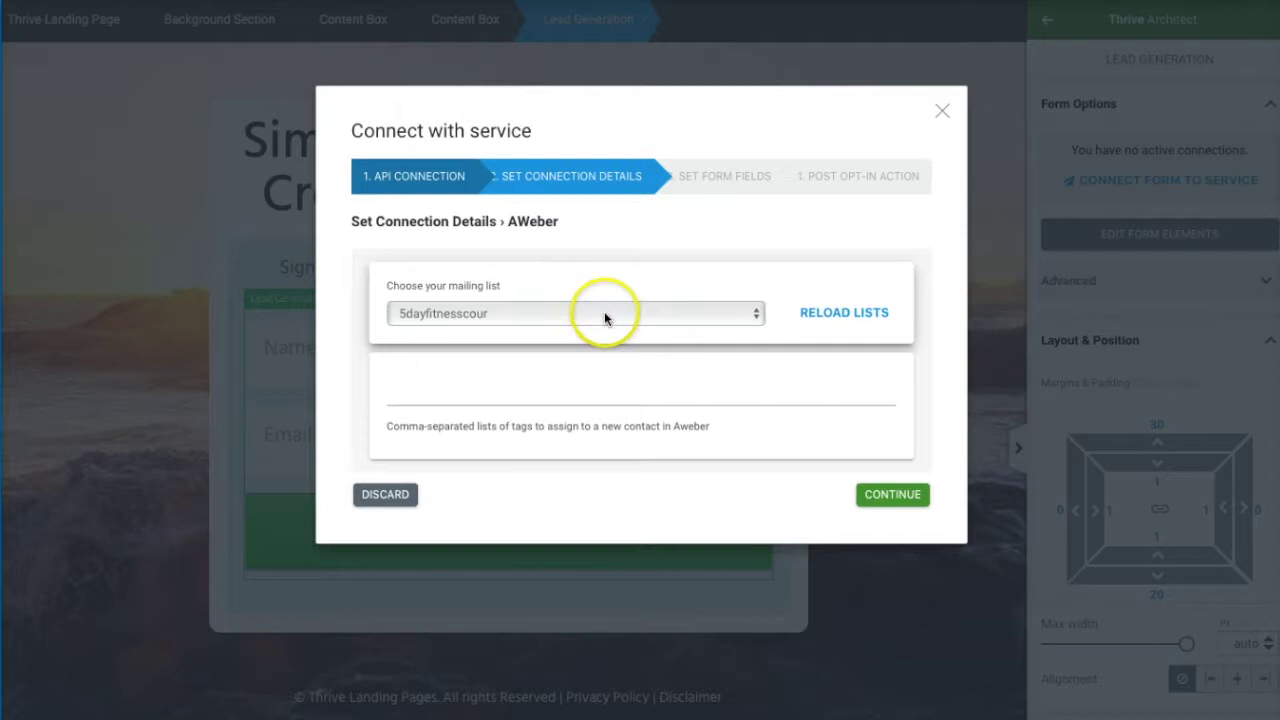
left_click(843, 314)
left_click(858, 340)
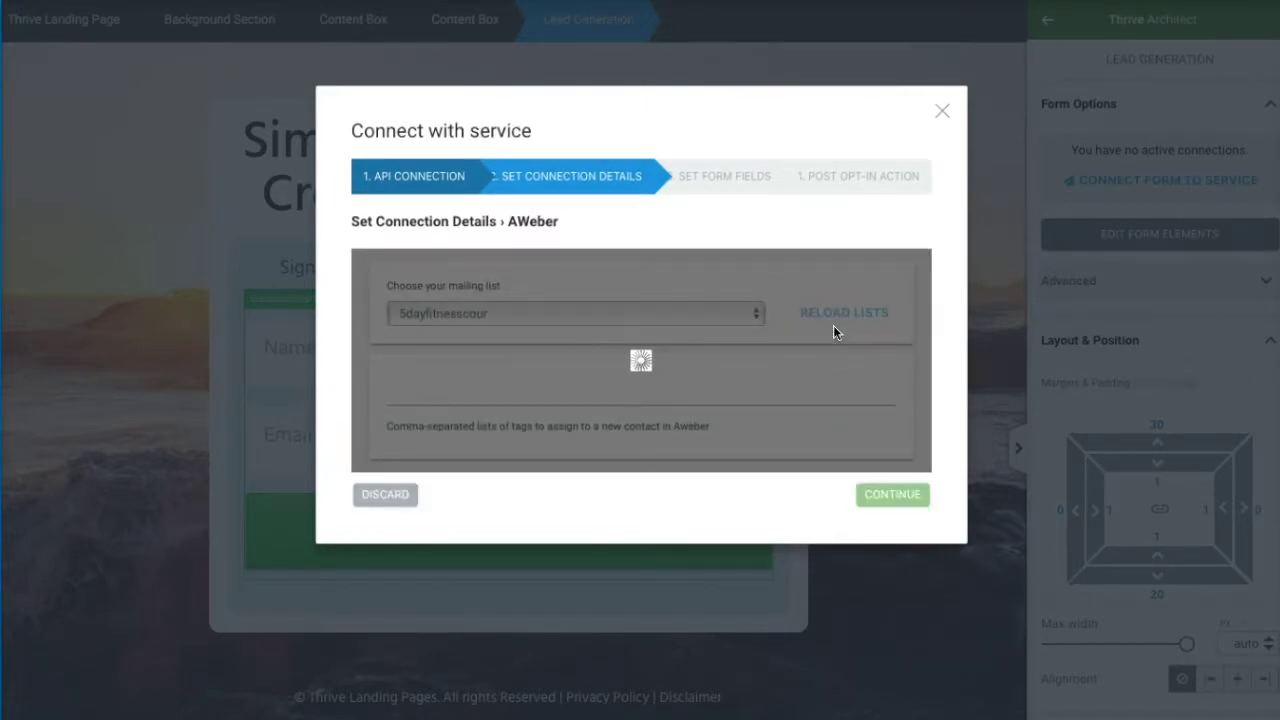
left_click(750, 316)
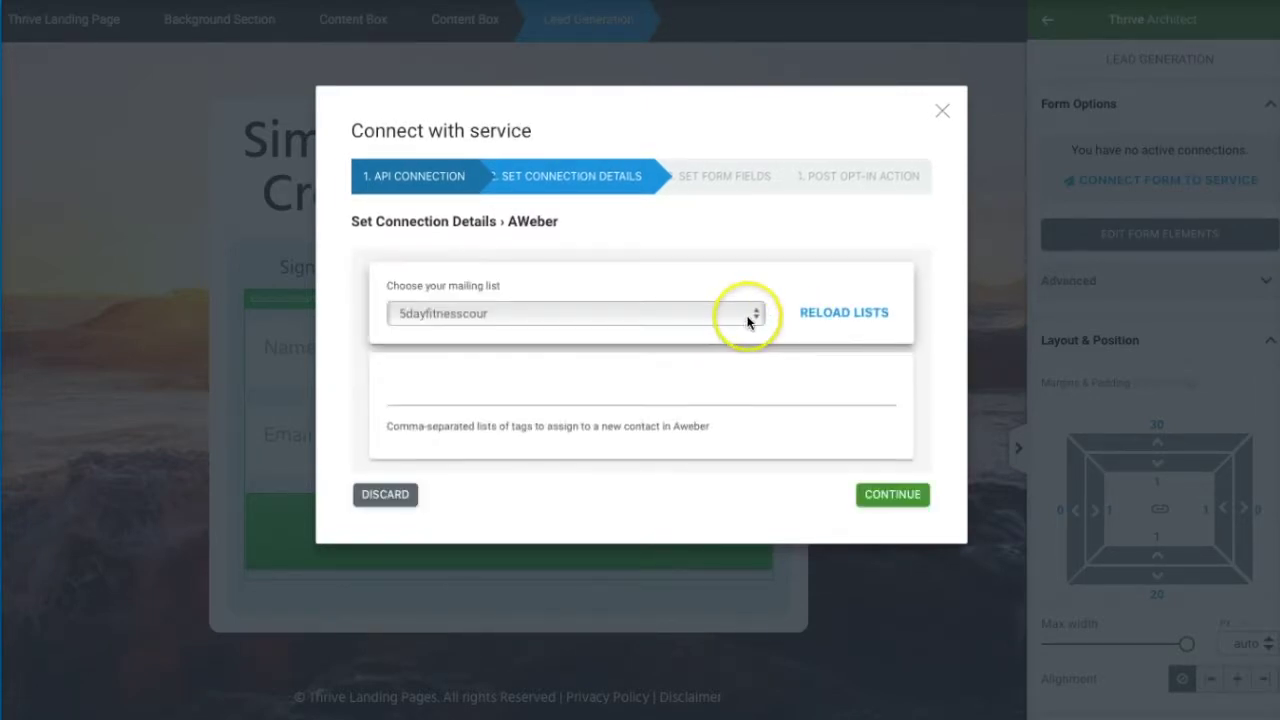
left_click(697, 314)
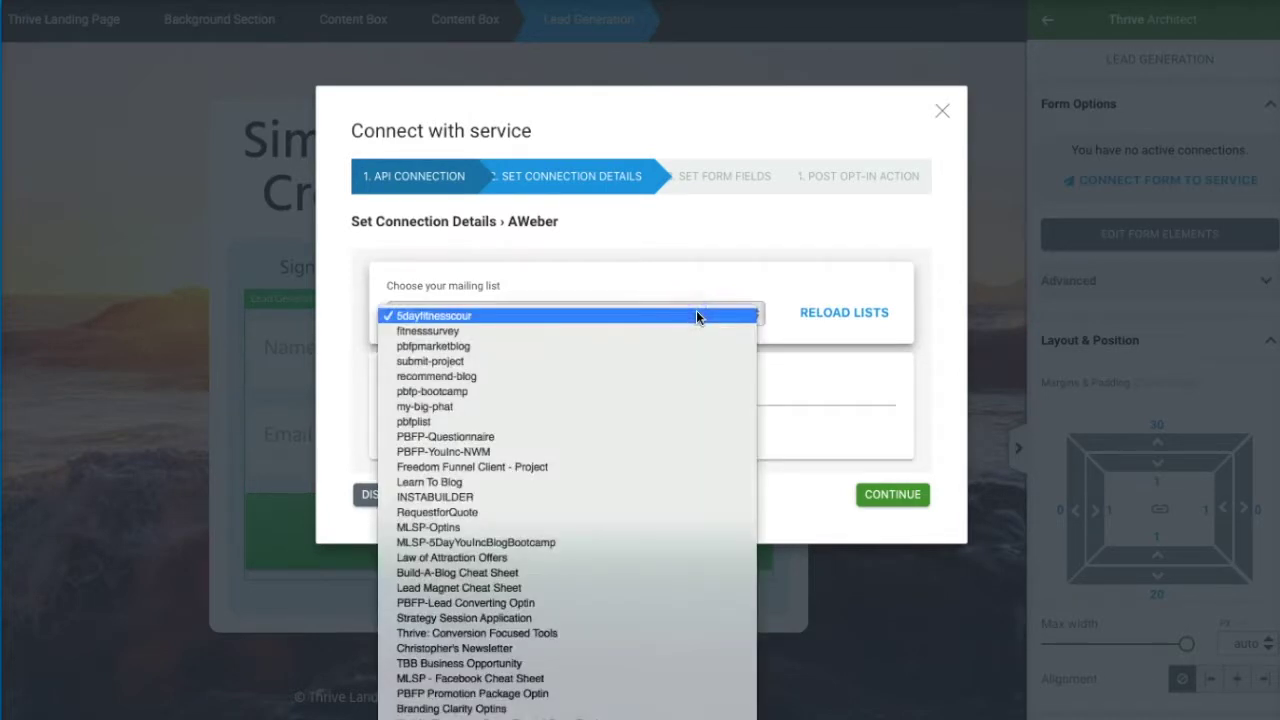
left_click_drag(696, 314, 489, 320)
left_click(609, 278)
left_click(629, 394)
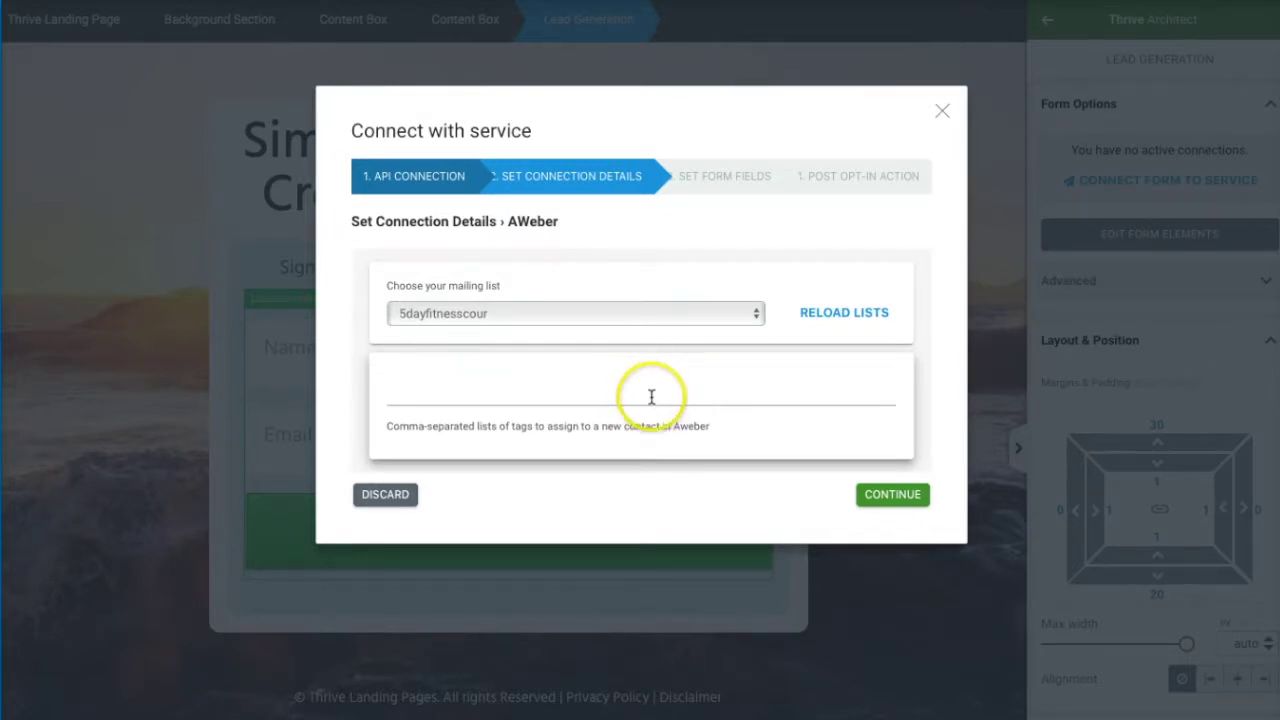
left_click(906, 500)
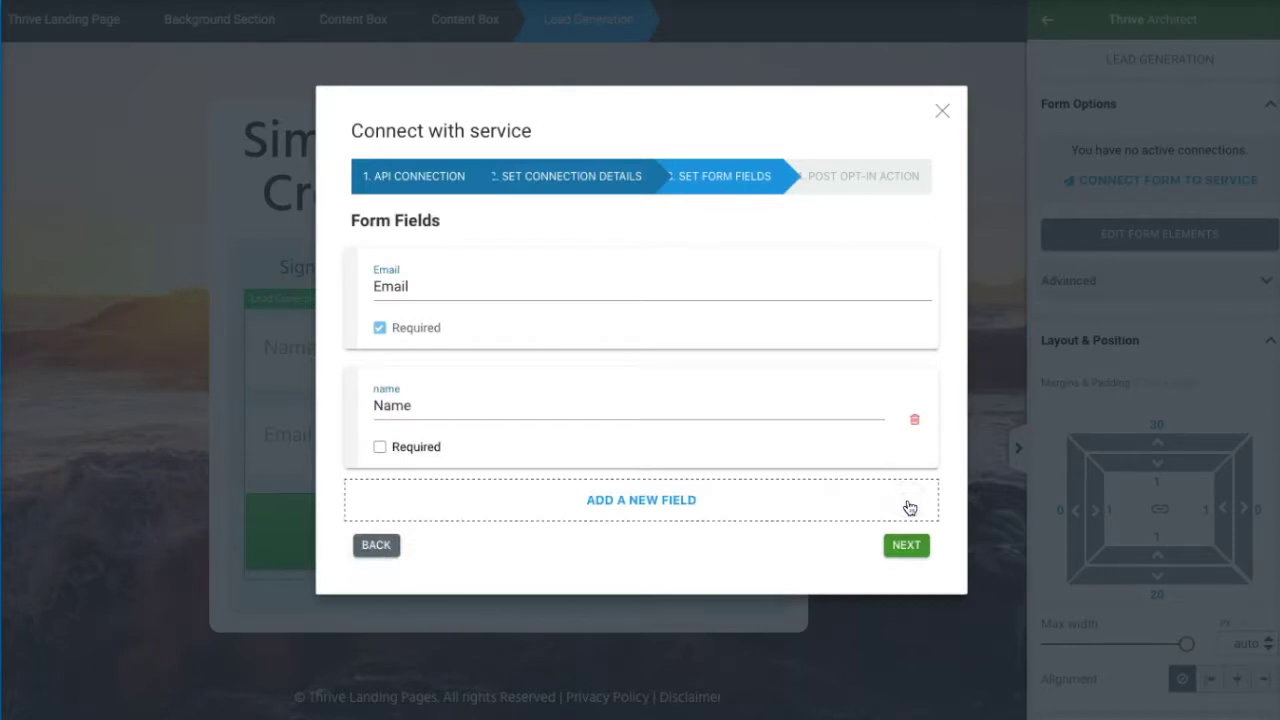
Add a Phone field, mark Name and Phone as required, then move to Post Opt-In Action
left_click(664, 503)
left_click(667, 498)
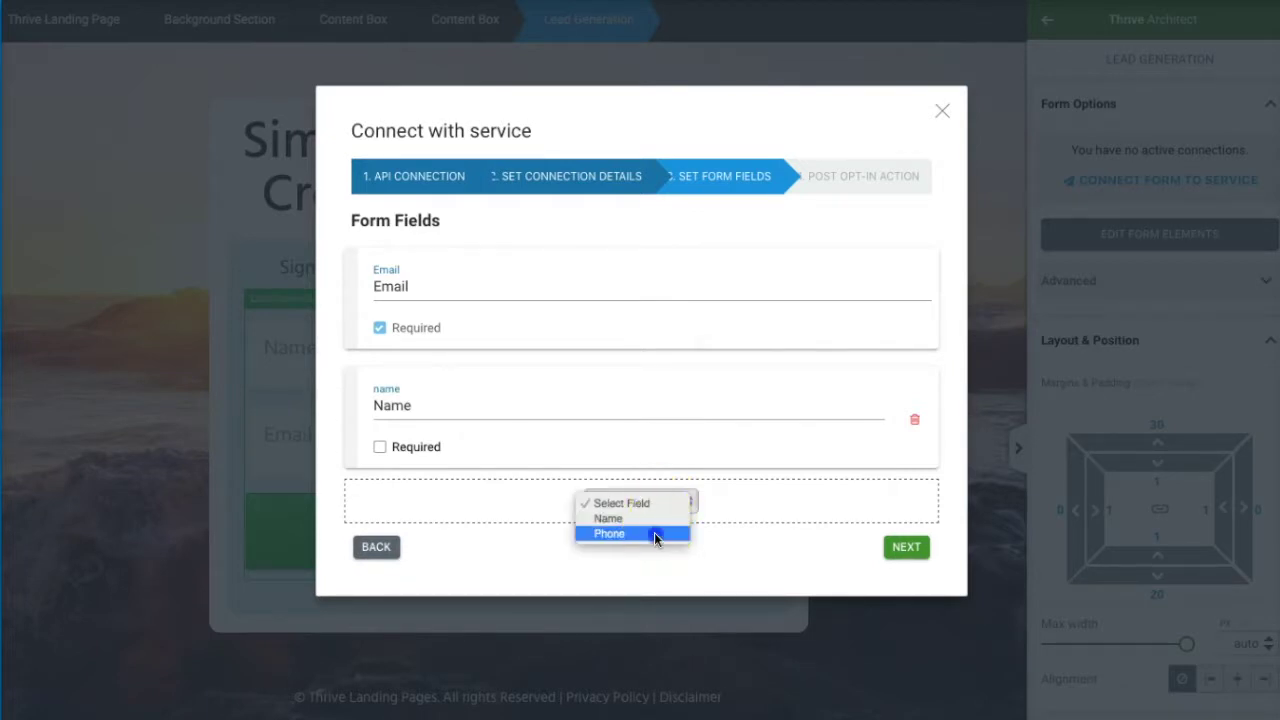
left_click(654, 533)
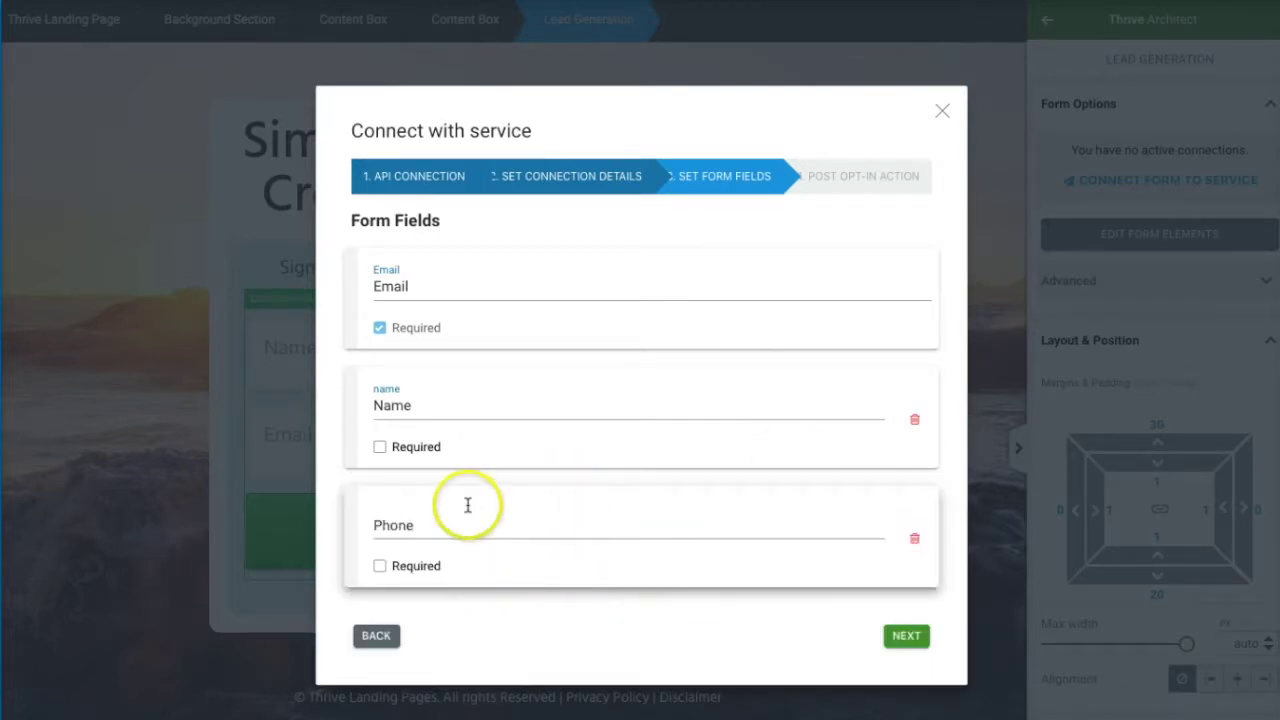
left_click(381, 449)
left_click(380, 566)
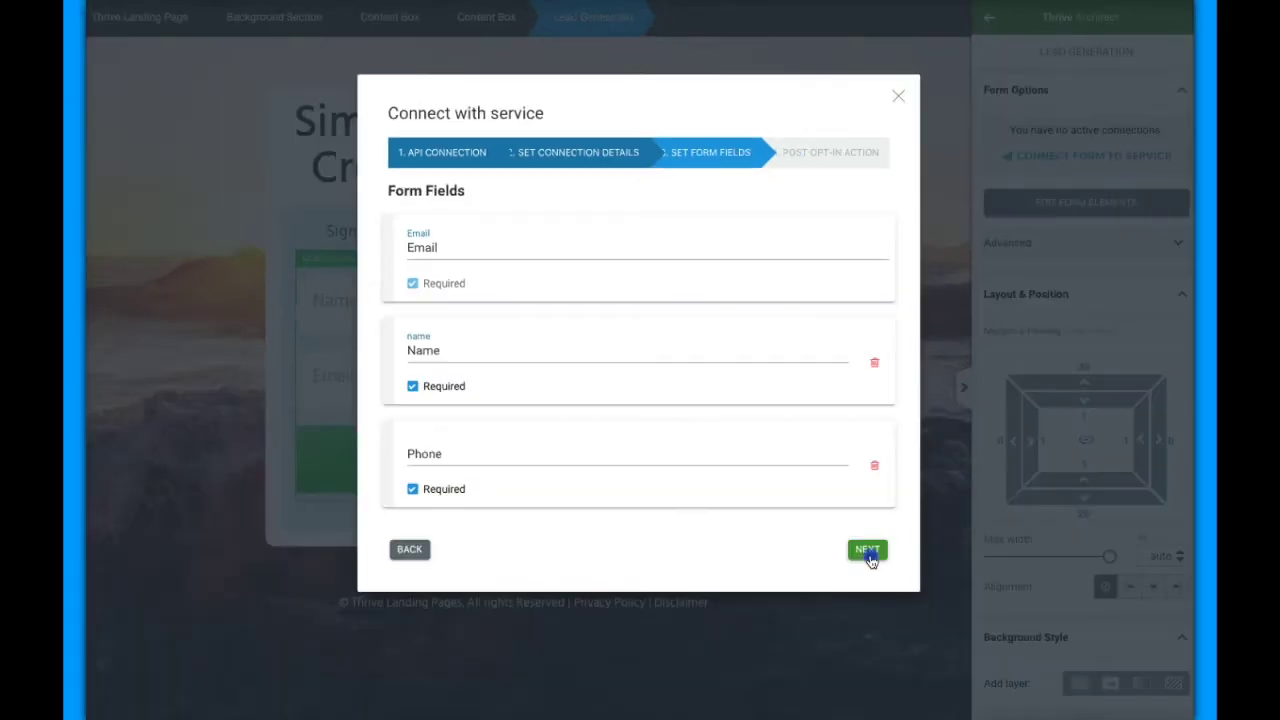
left_click(906, 636)
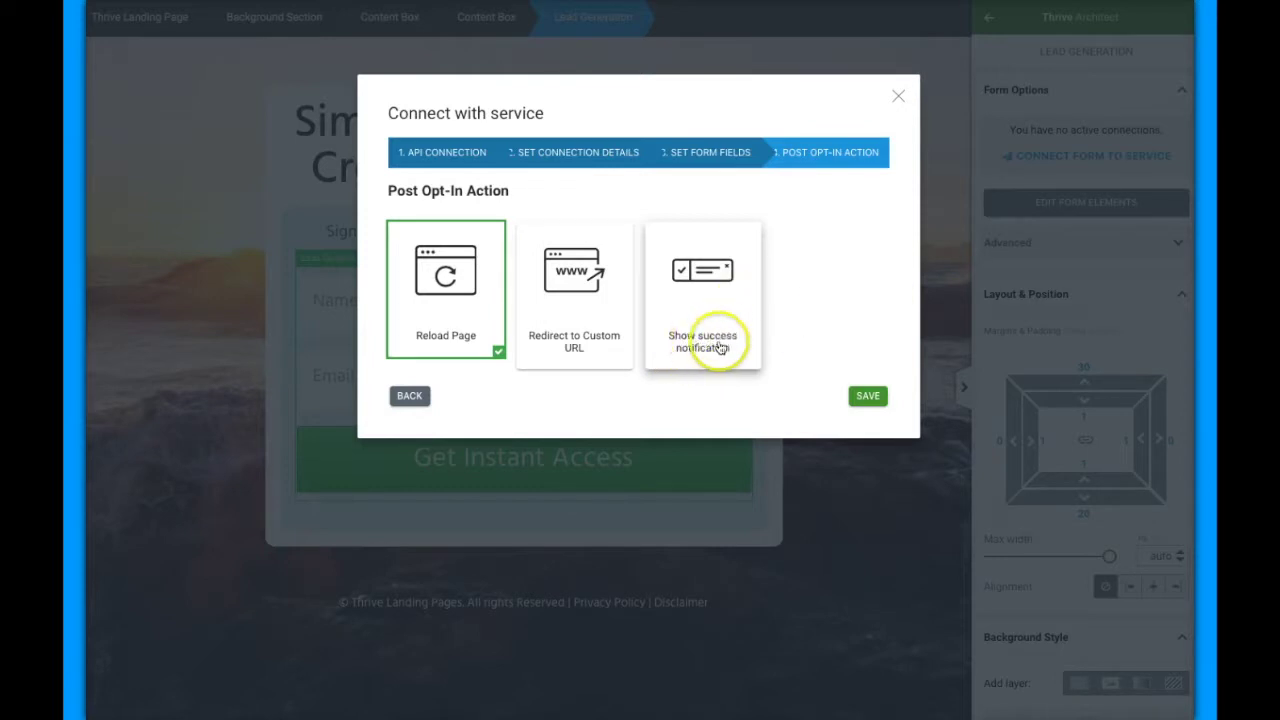
Redirect subscribers to the pasted YouTube channel URL after opting in, and save the AWeber connection
left_click(601, 351)
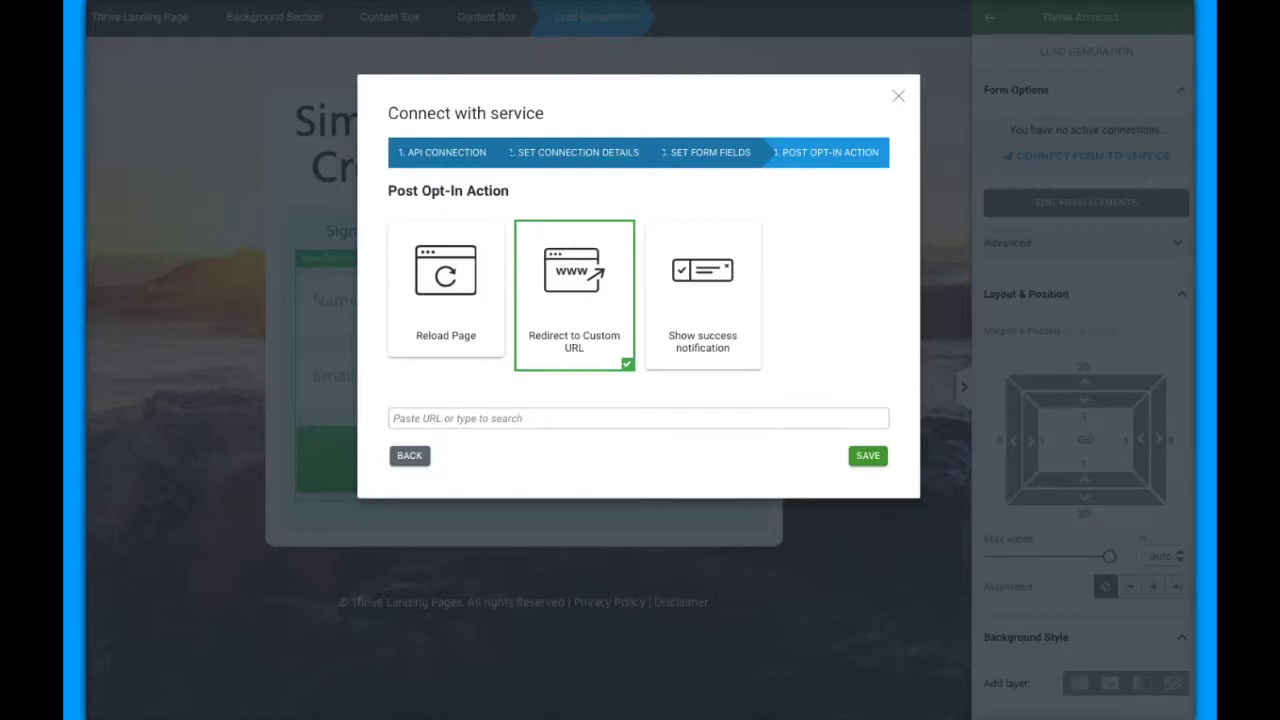
left_click(631, 584)
left_click(545, 418)
type("https://www.youtube.com/channel/UCrErfQOpXN4L6PfMMT-Wc5w")
left_click(866, 457)
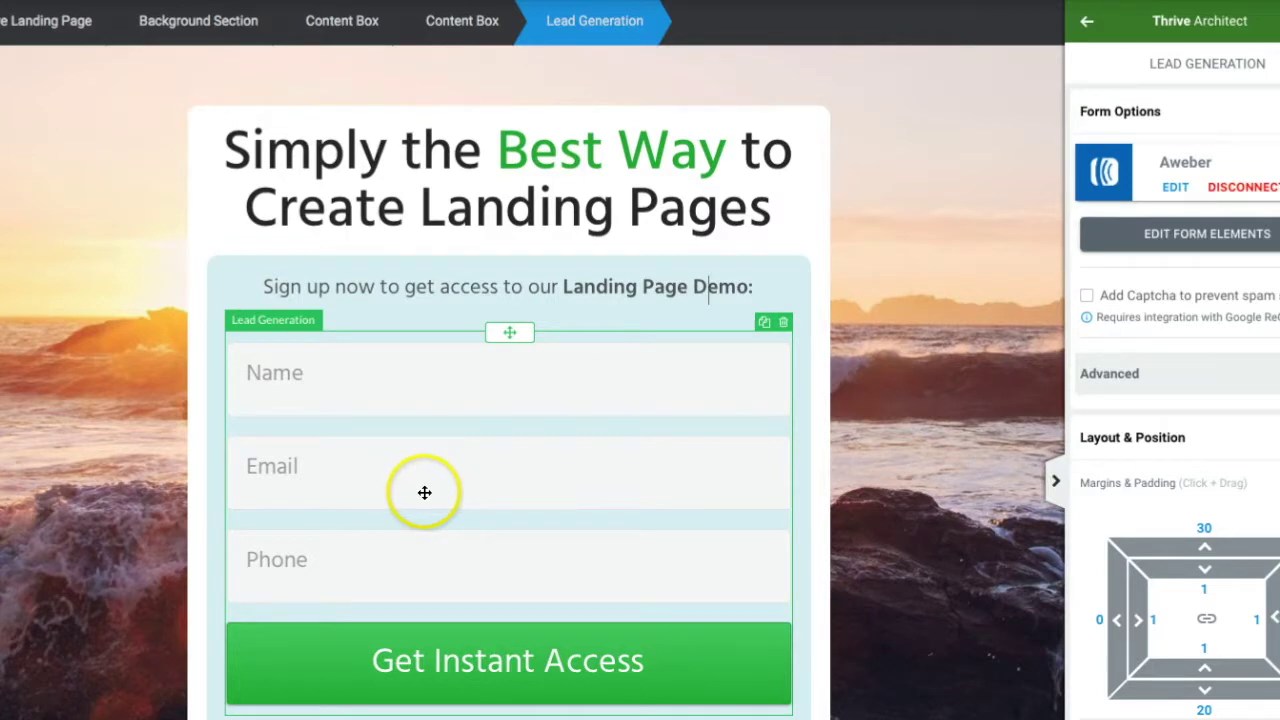
In the form's fields, set the Email input's placeholder to 'Best Email'
left_click(1208, 248)
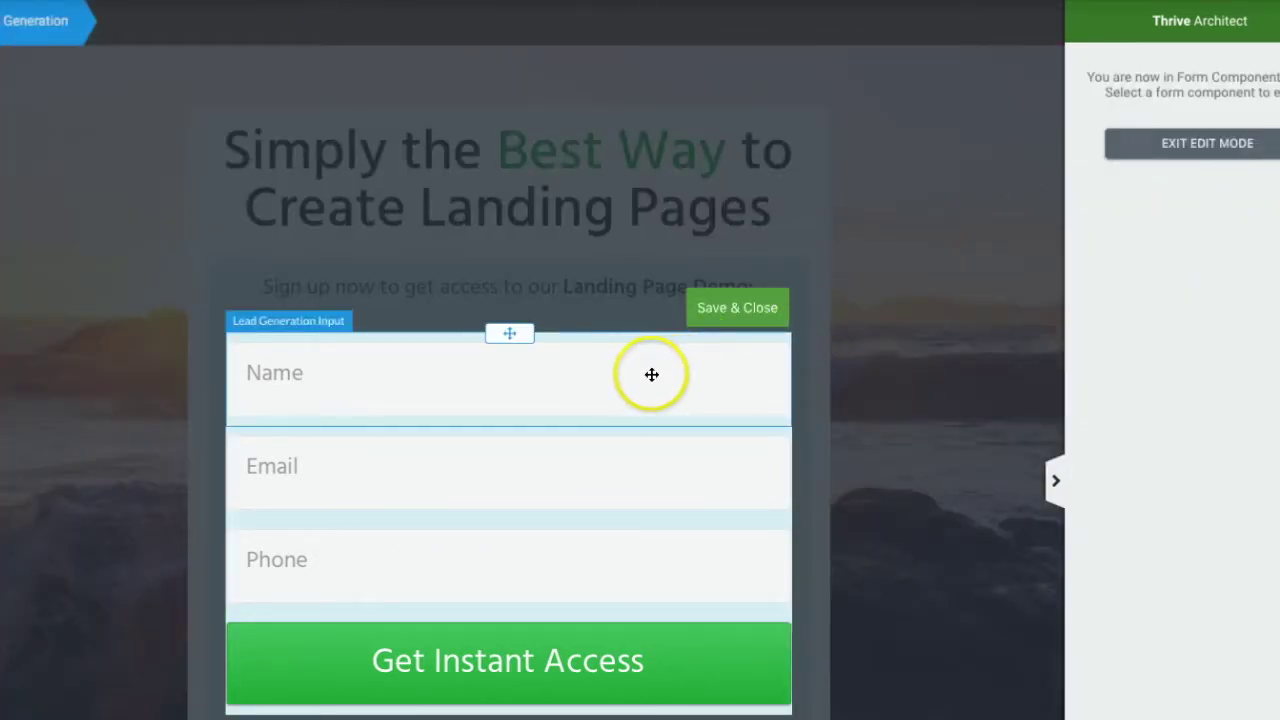
left_click_drag(646, 380, 628, 403)
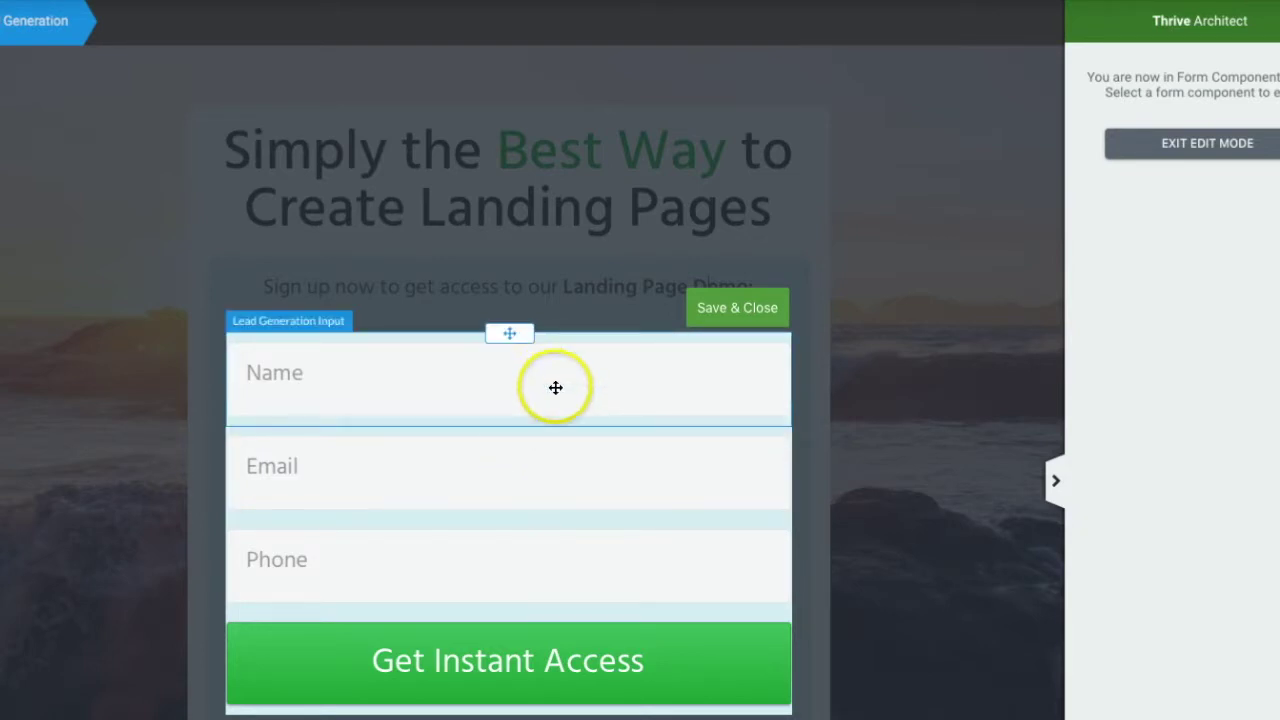
left_click(537, 486)
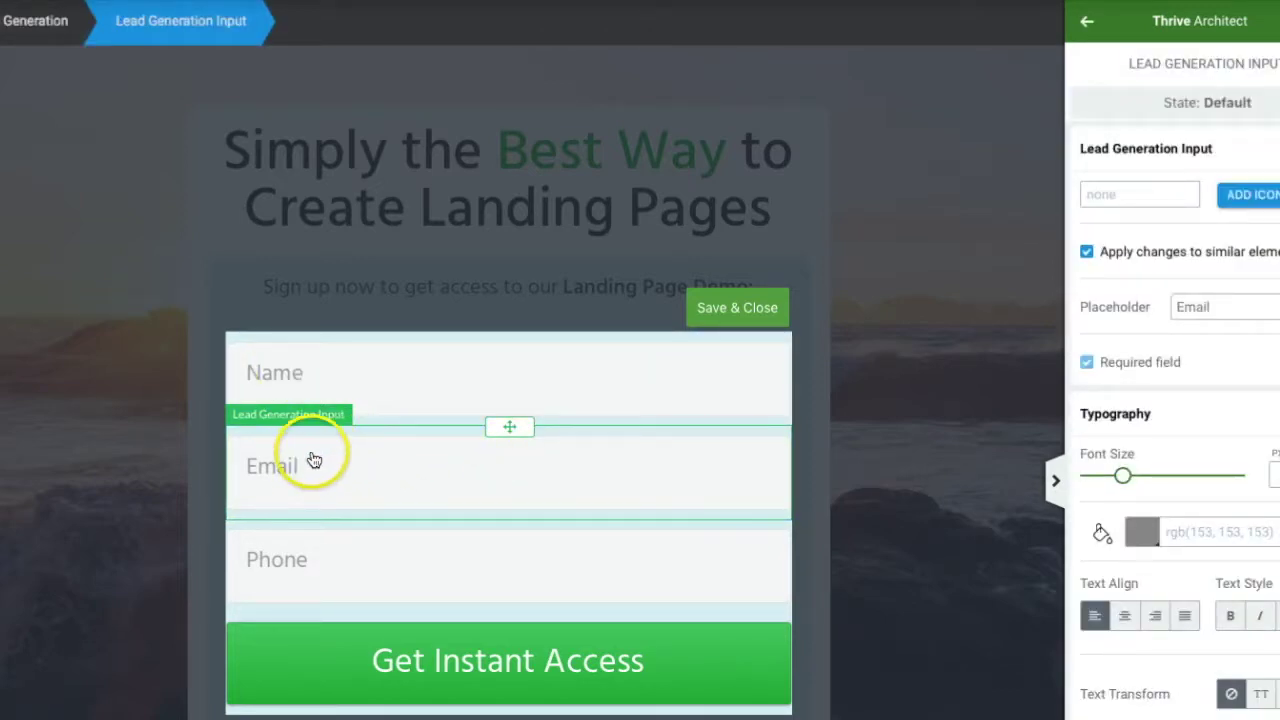
left_click(1179, 306)
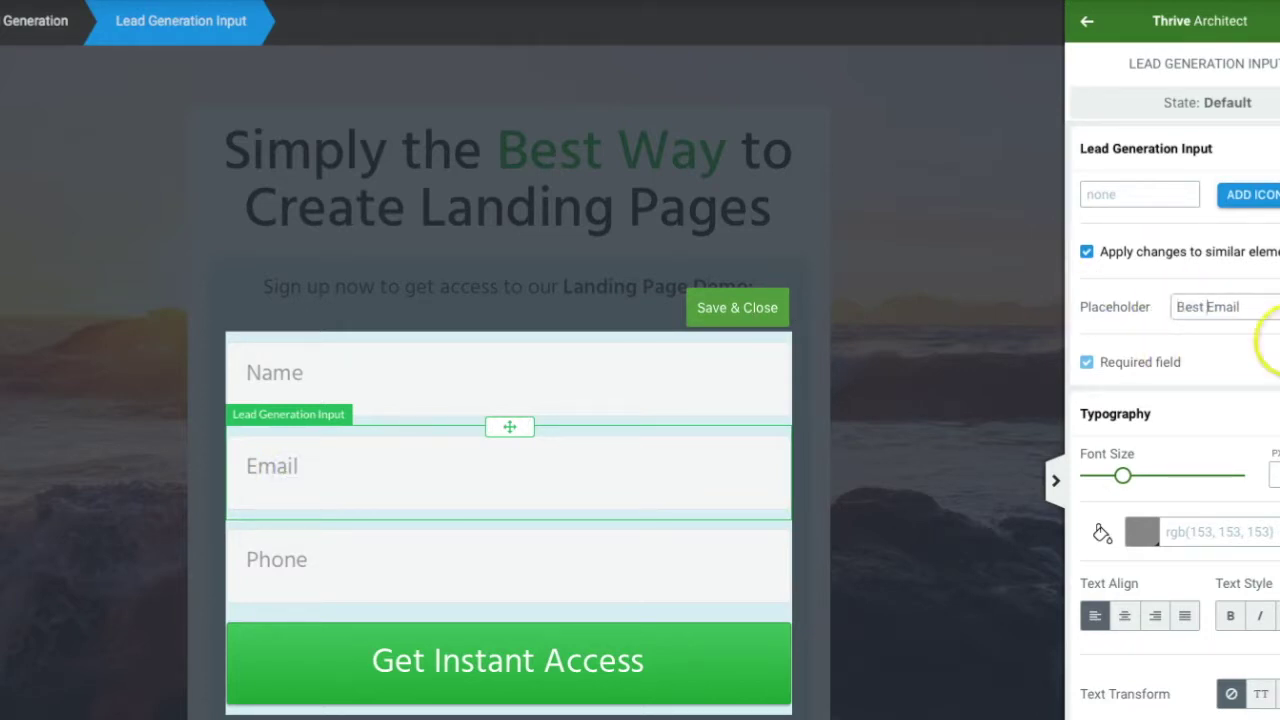
left_click(1156, 198)
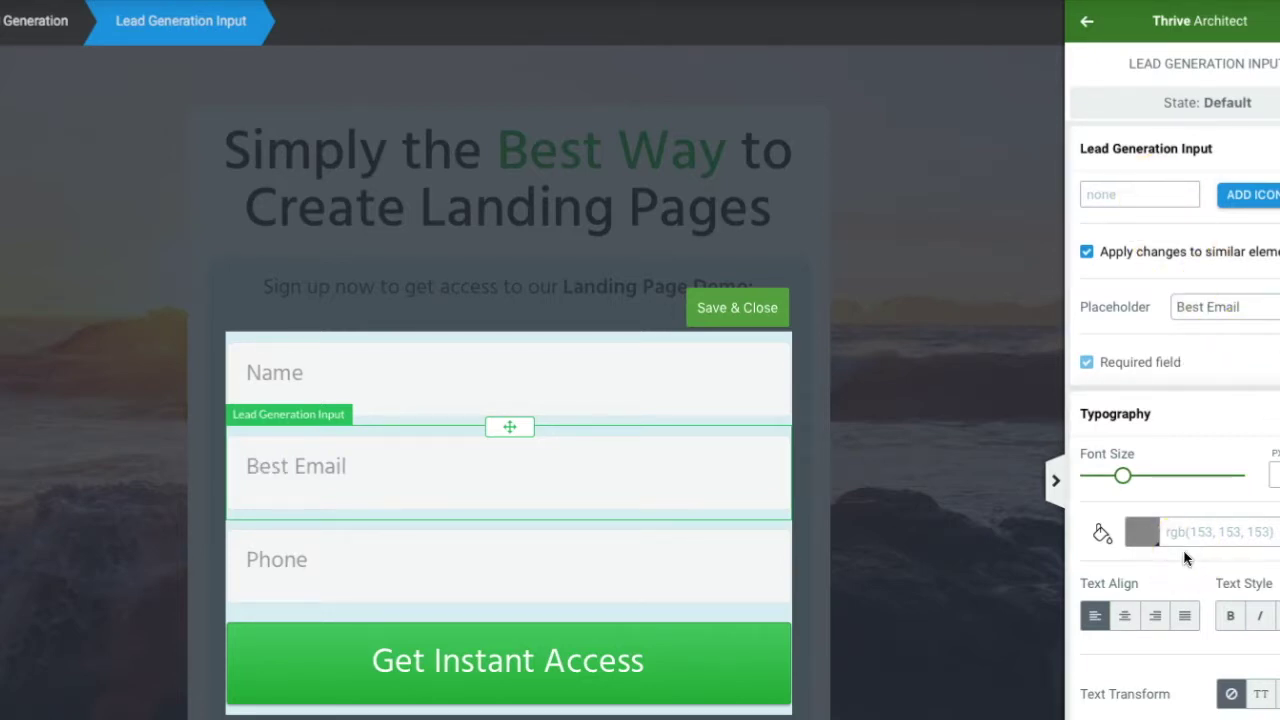
scroll(1186, 556, "down", 3)
scroll(1186, 556, "down", 3)
Change the Phone input's placeholder to 'Phone (Optional)'
left_click(351, 564)
left_click(1257, 313)
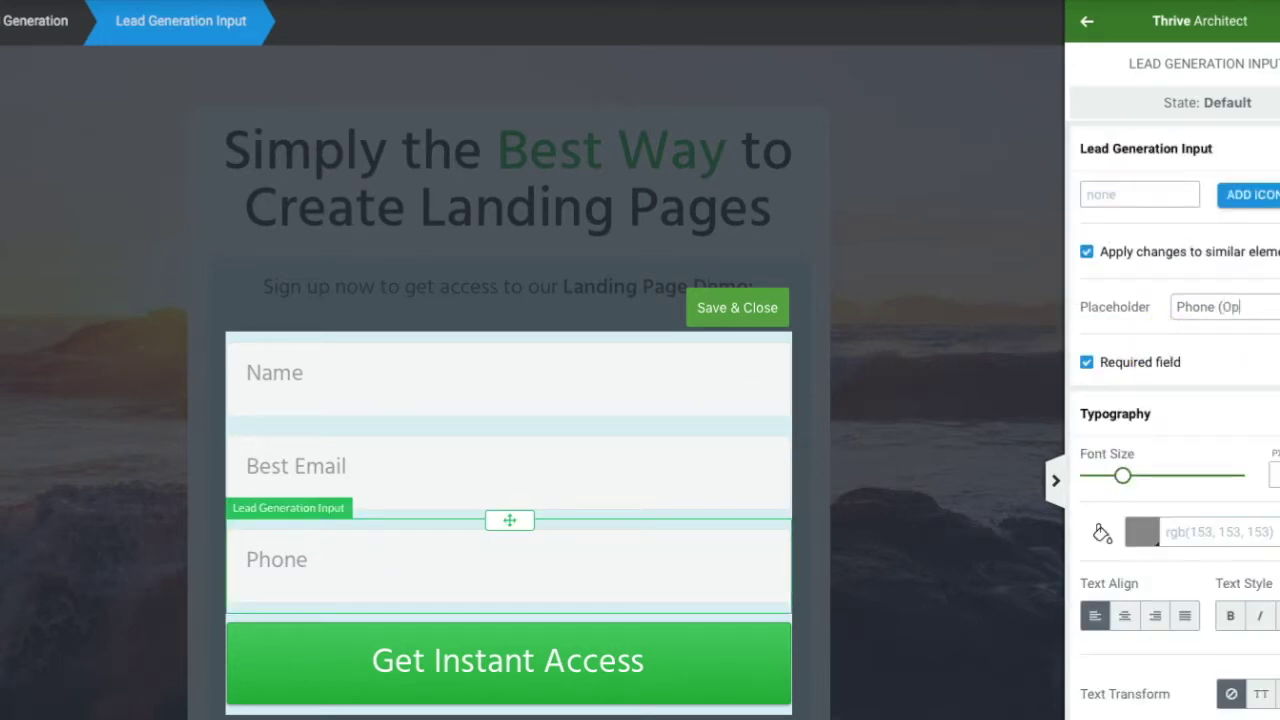
type("(Optoin")
key("BackSpace")
key("BackSpace")
scroll(1150, 688, "down", 5)
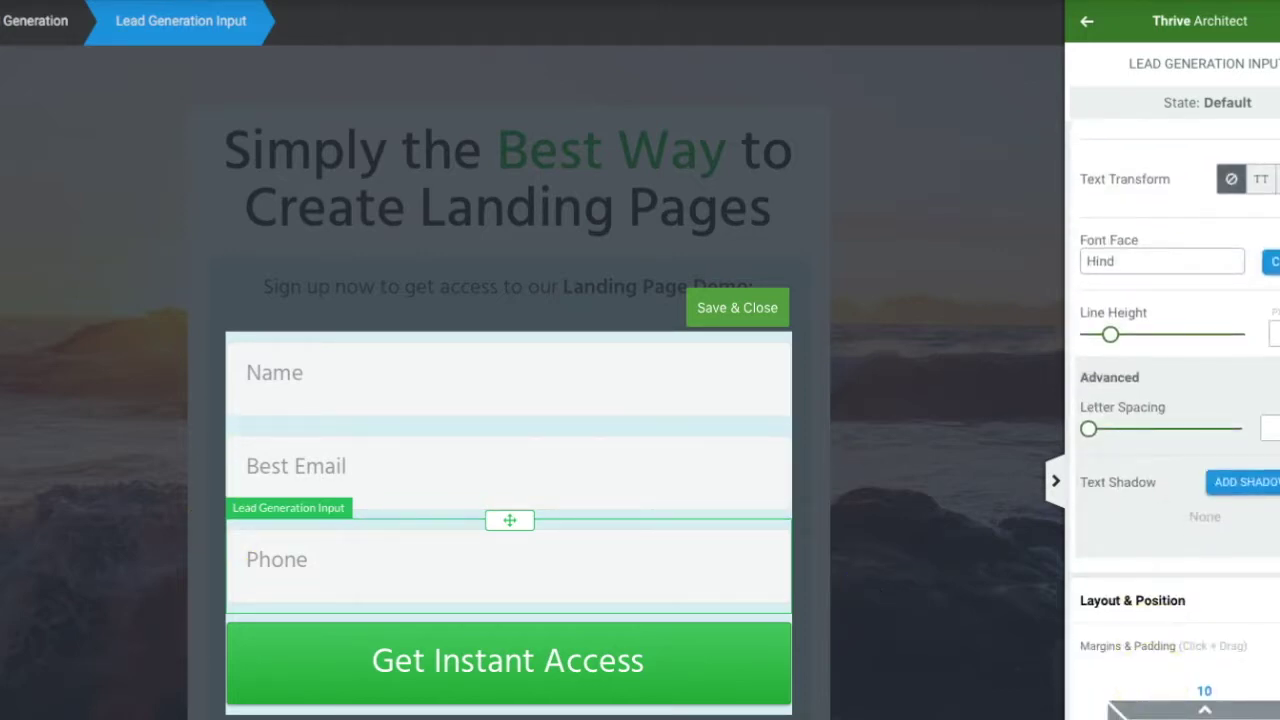